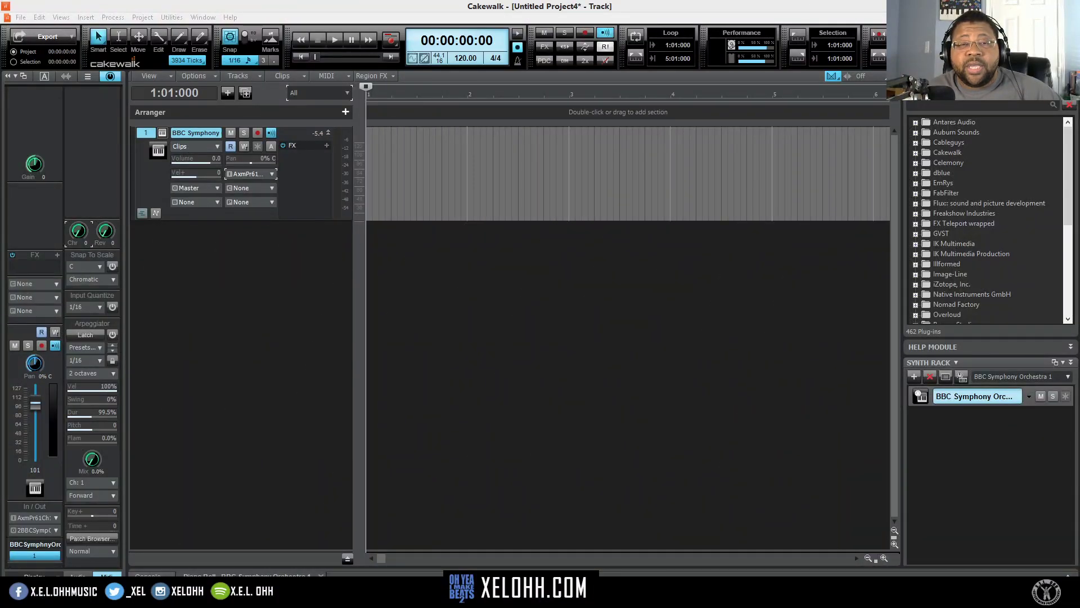
Dismiss the track and Views menus, set the now time to 5:03:000, and deselect the synth rack instrument
{"action": "left_click", "coordinate": [285, 368]}
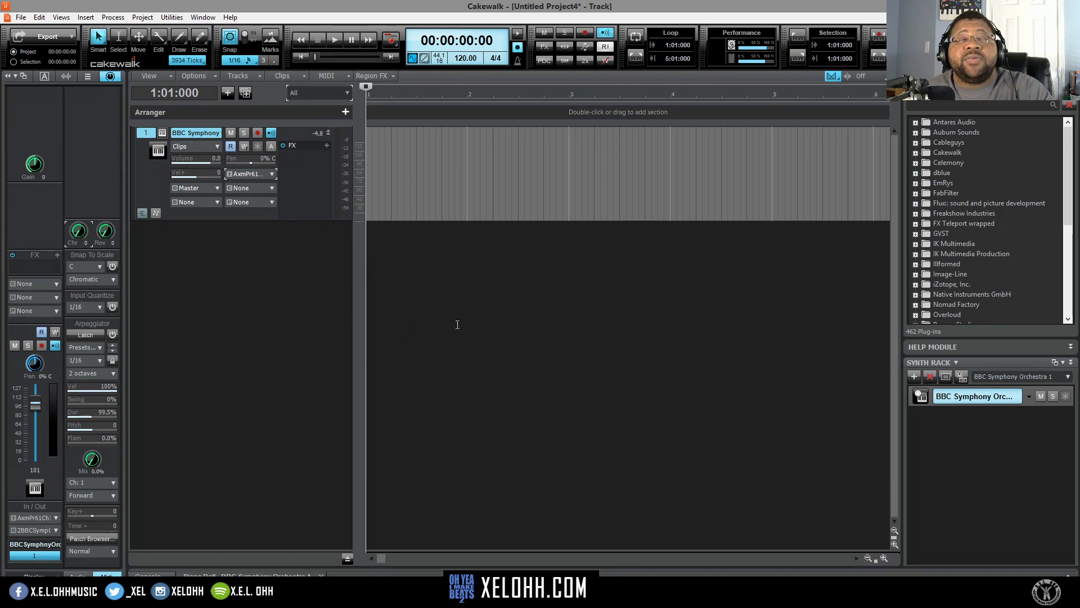
{"action": "right_click", "coordinate": [241, 275]}
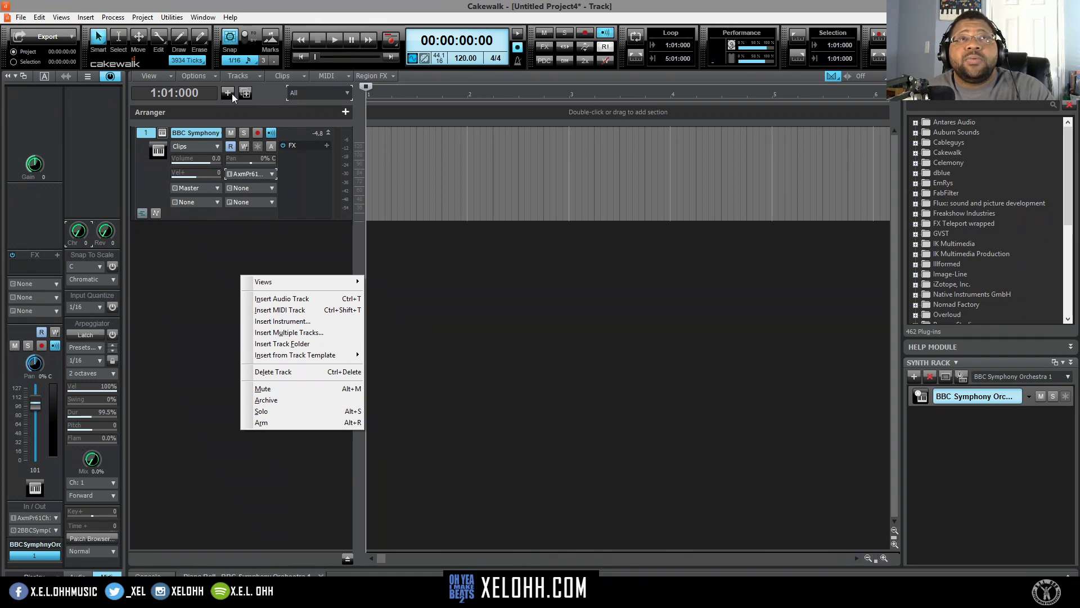
{"action": "left_click", "coordinate": [164, 304]}
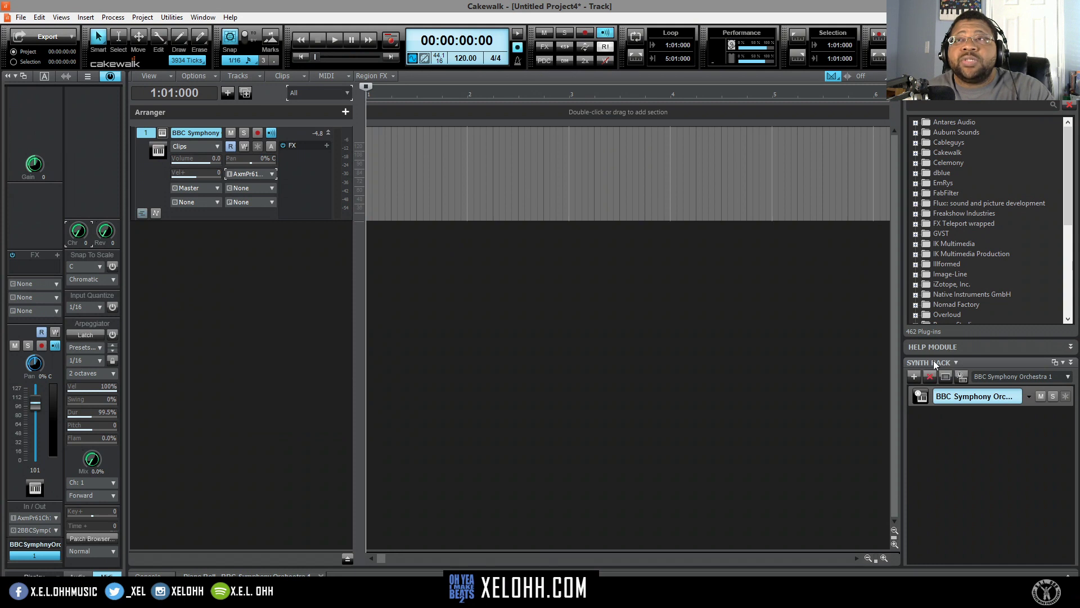
{"action": "left_click", "coordinate": [62, 17]}
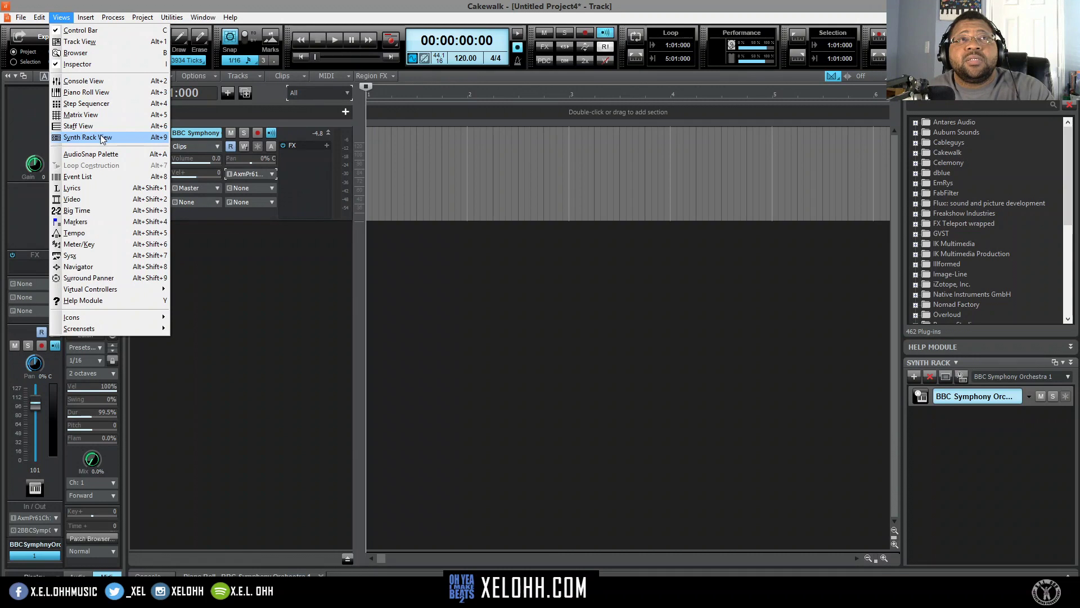
{"action": "left_click", "coordinate": [825, 375]}
{"action": "left_click", "coordinate": [825, 375]}
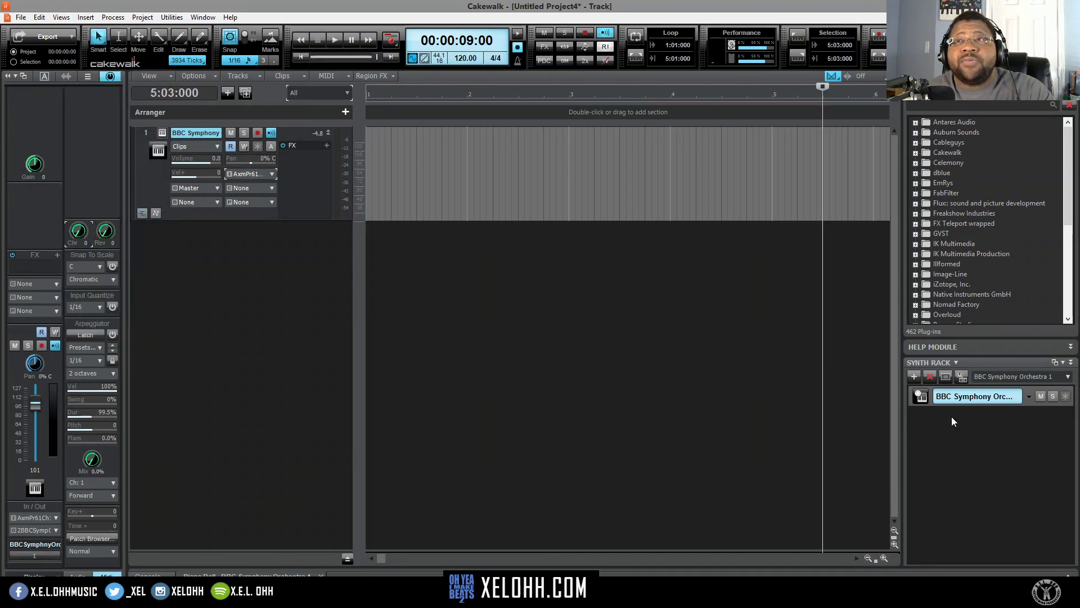
{"action": "left_click", "coordinate": [977, 444]}
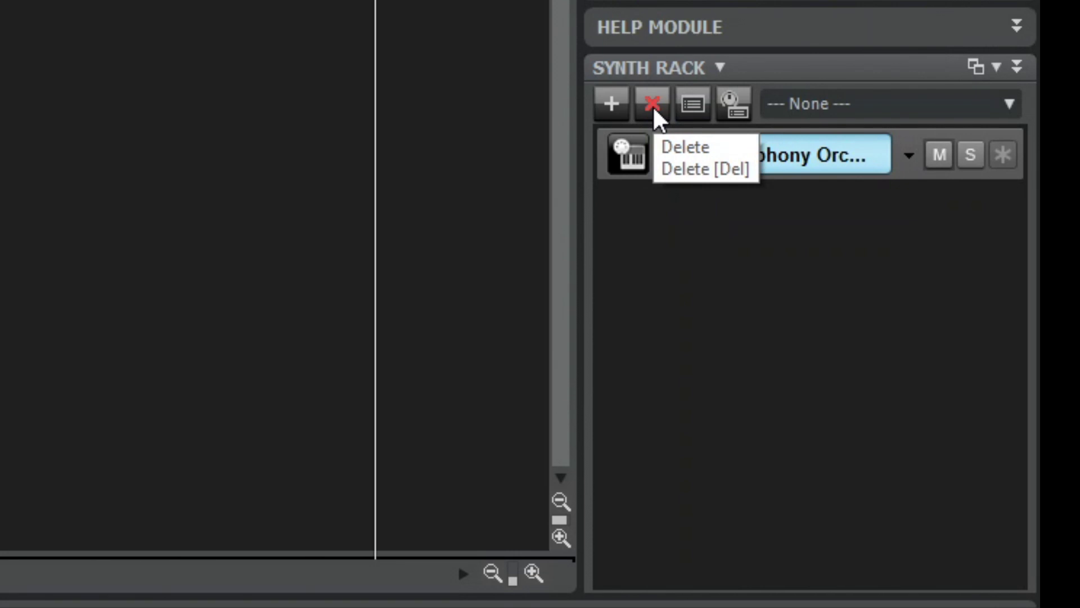
Pick Reason Rack Plugin from the Synth Rack's Insert Synth list
{"action": "left_click", "coordinate": [616, 107]}
{"action": "mouse_move", "coordinate": [671, 145]}
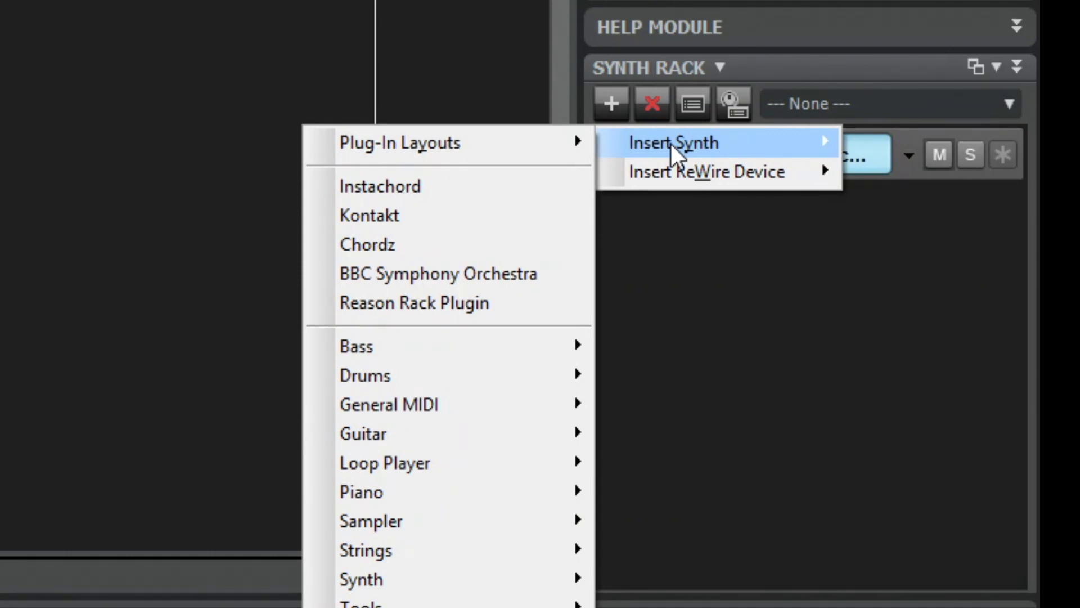
{"action": "left_click", "coordinate": [768, 301]}
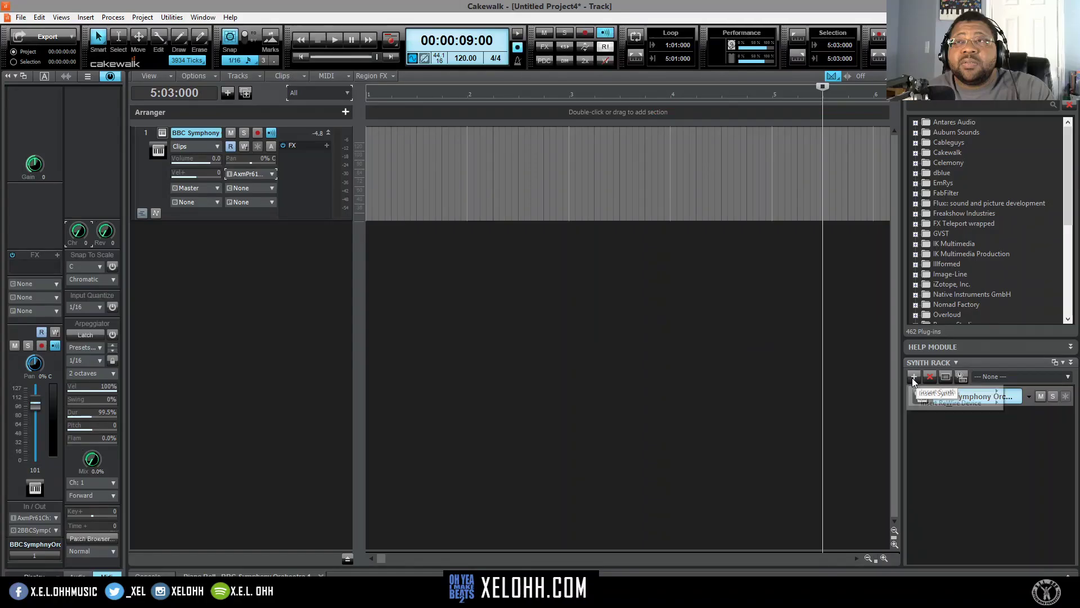
{"action": "left_click", "coordinate": [612, 103]}
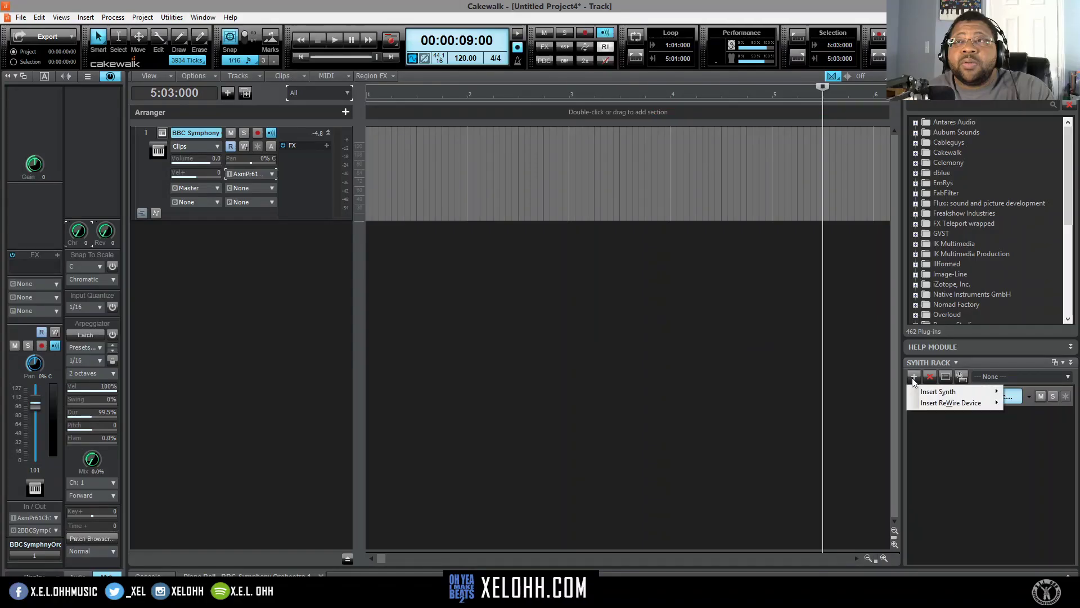
{"action": "mouse_move", "coordinate": [974, 399]}
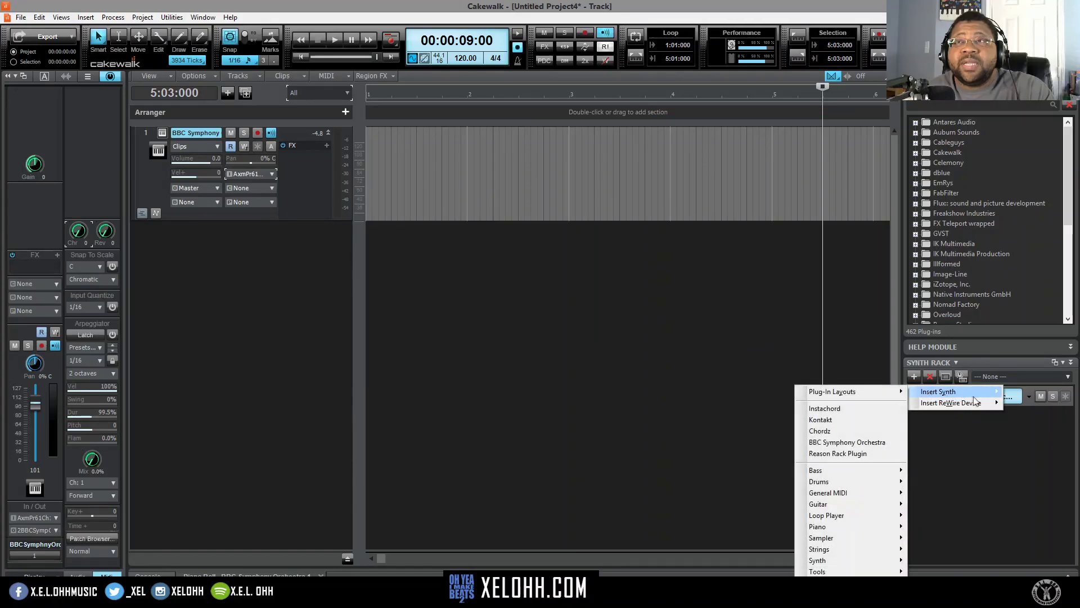
{"action": "left_click", "coordinate": [854, 454]}
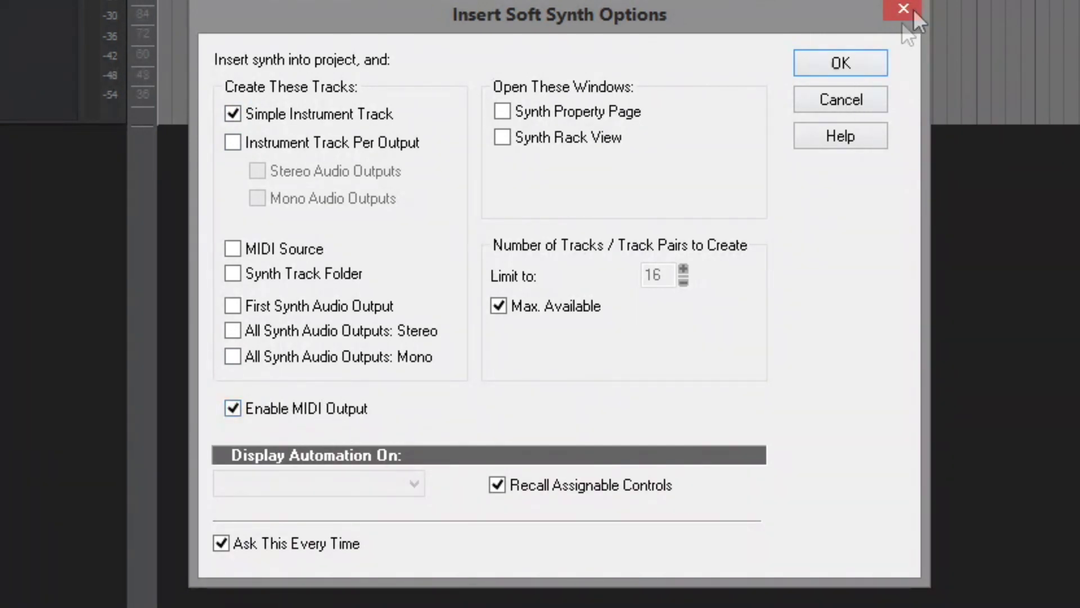
Create Reason Rack Plugin track 2 and expand it with the All track-controls preset
{"action": "left_click", "coordinate": [857, 58]}
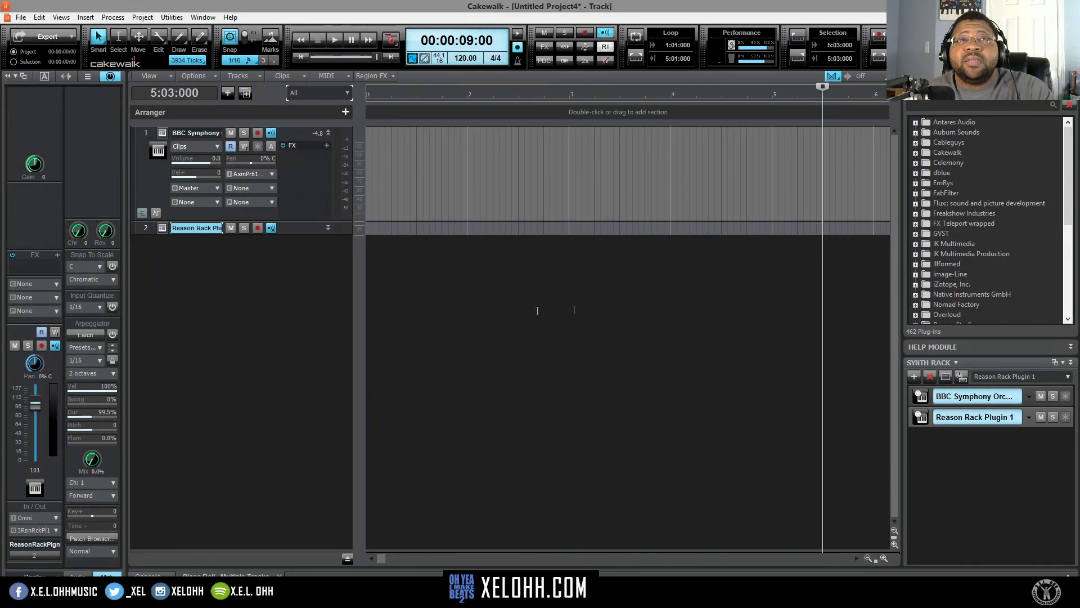
{"action": "double_click", "coordinate": [305, 234]}
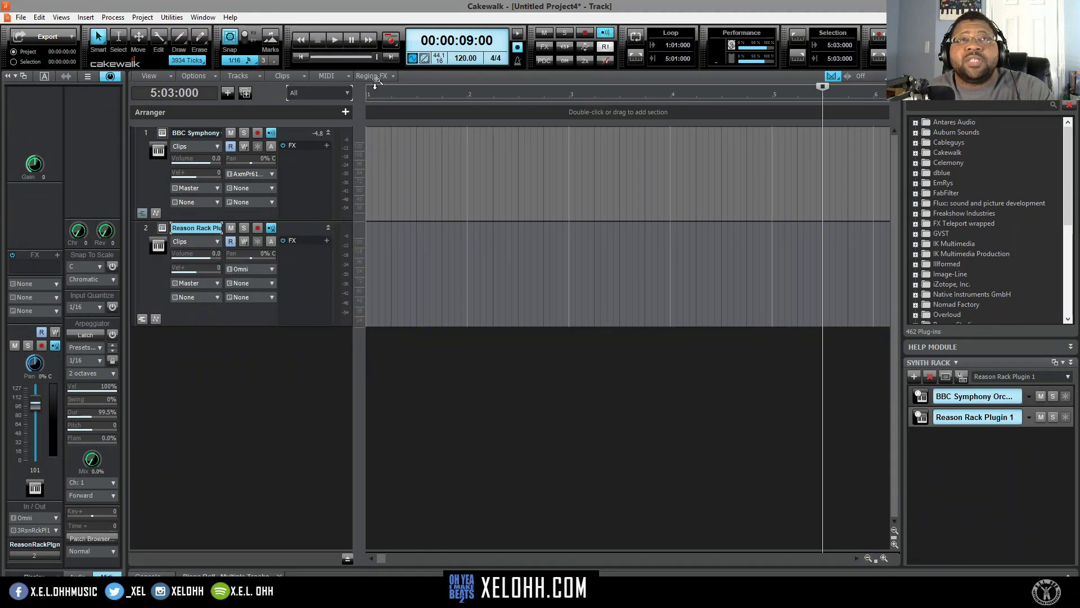
{"action": "left_click", "coordinate": [346, 92]}
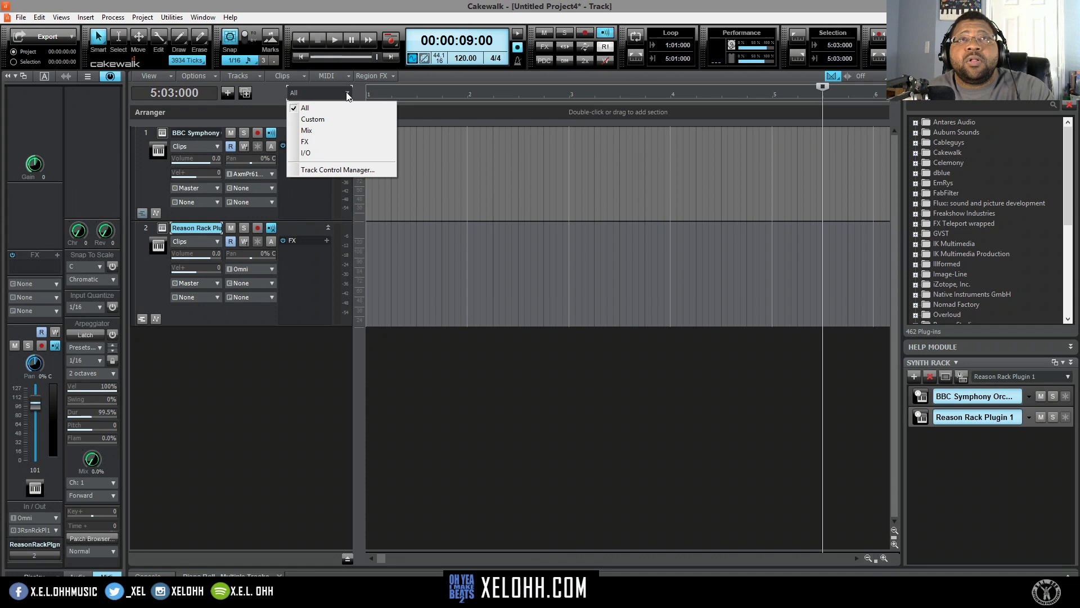
{"action": "left_click", "coordinate": [323, 119]}
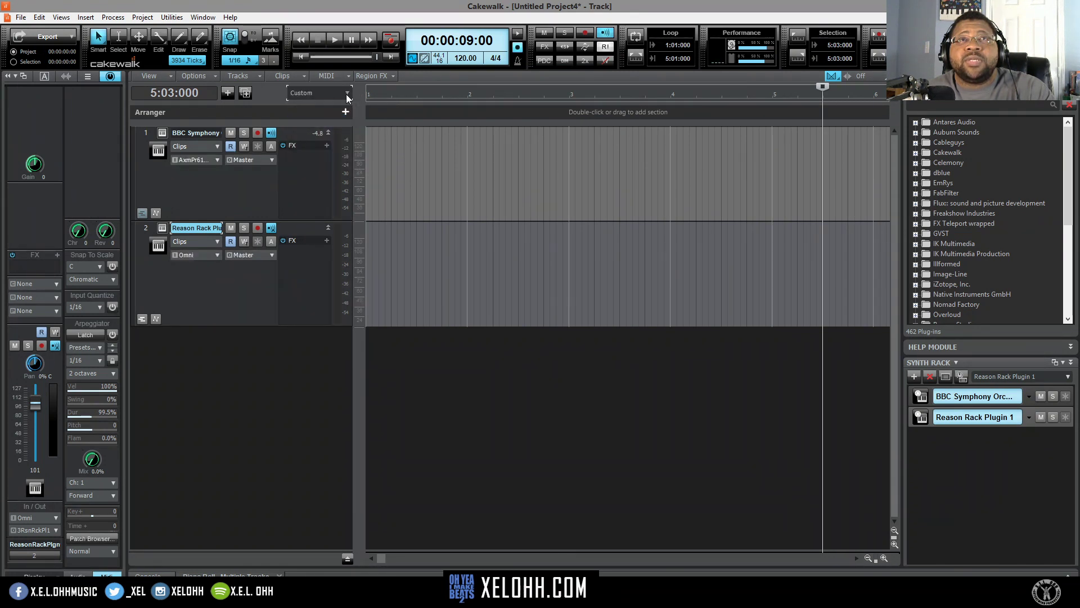
{"action": "left_click", "coordinate": [346, 93]}
{"action": "left_click", "coordinate": [334, 110]}
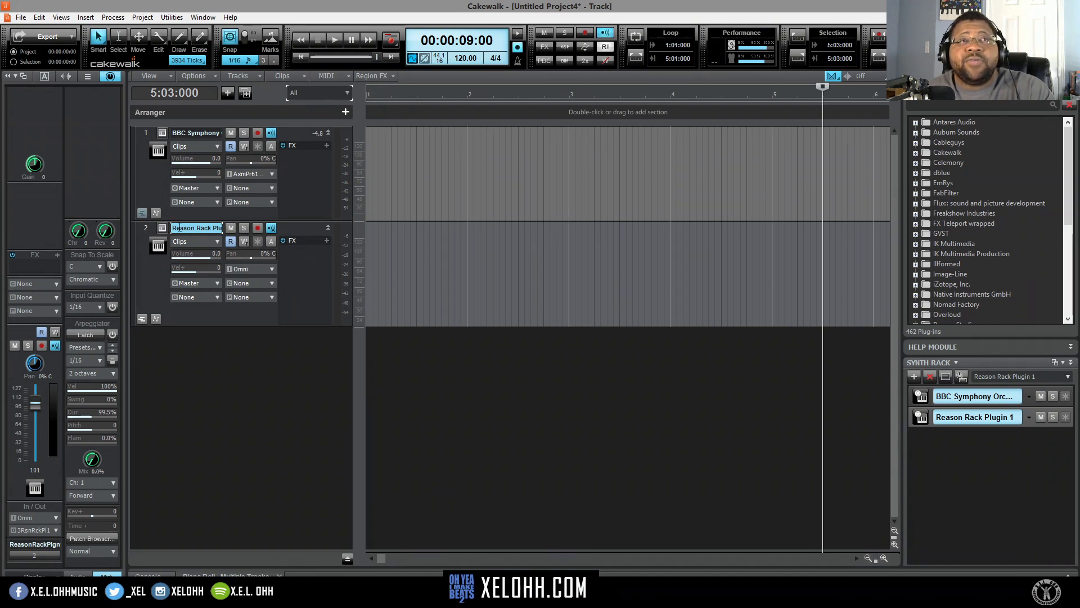
Add the Scales & Chords player from the Reason Browser's Players list to the rack
{"action": "left_click", "coordinate": [161, 230]}
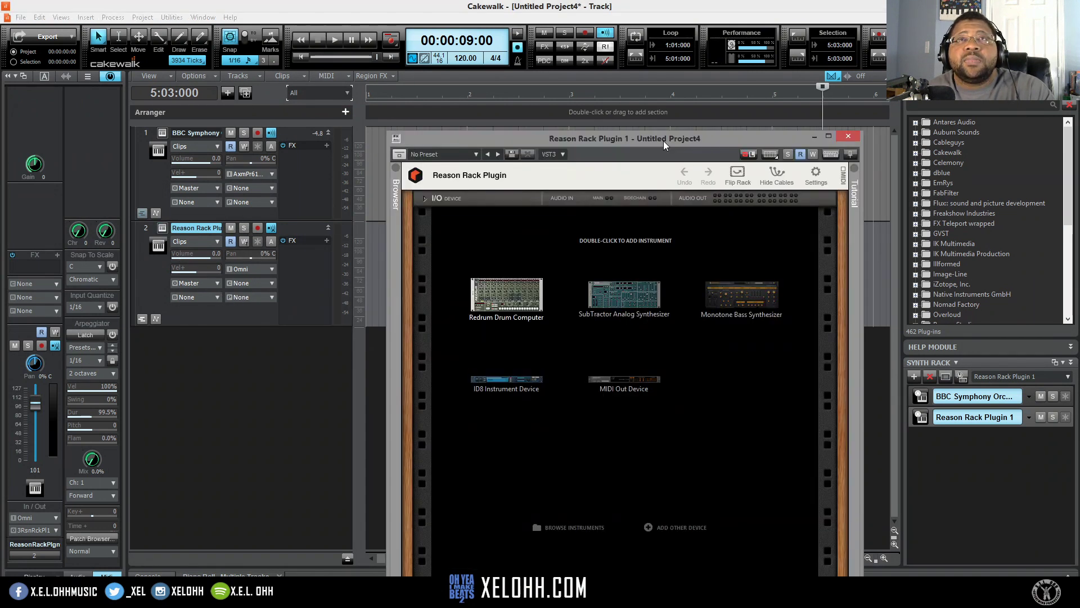
{"action": "left_click_drag", "start_coordinate": [663, 140], "coordinate": [639, 72]}
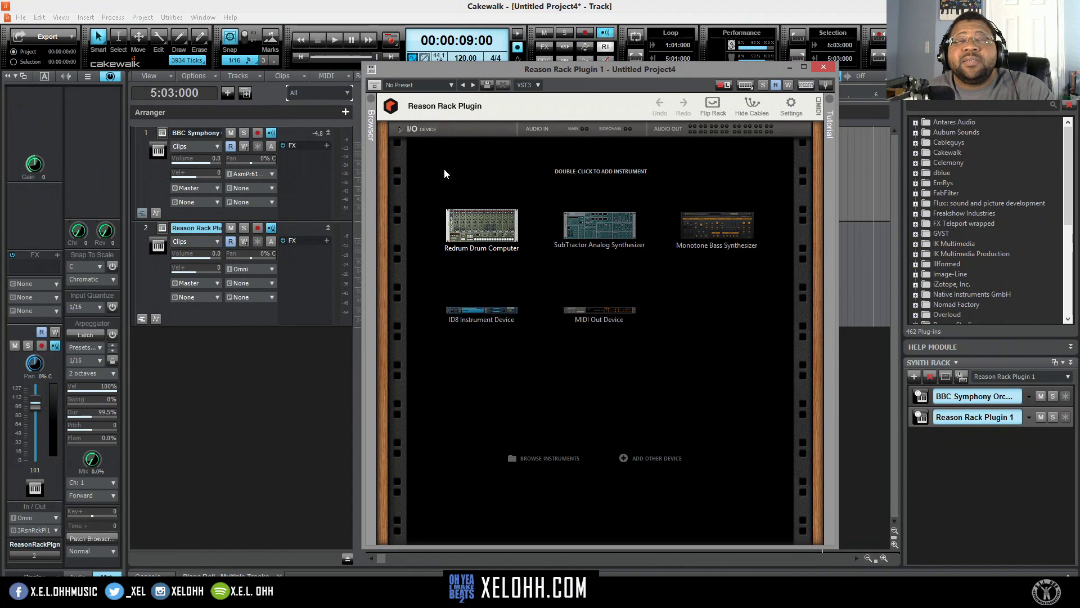
{"action": "left_click", "coordinate": [371, 101]}
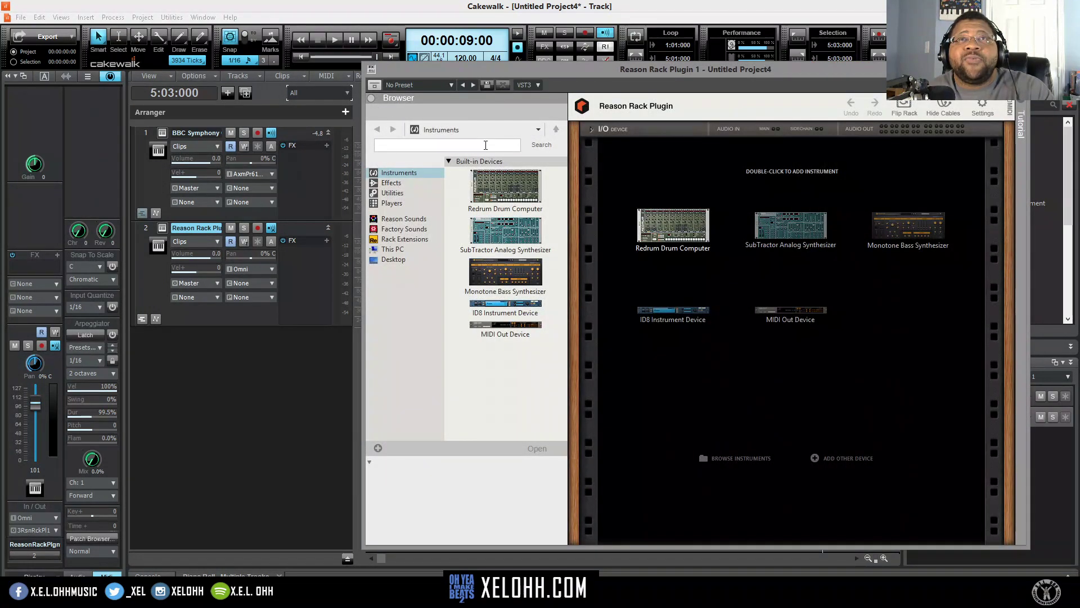
{"action": "left_click", "coordinate": [393, 206]}
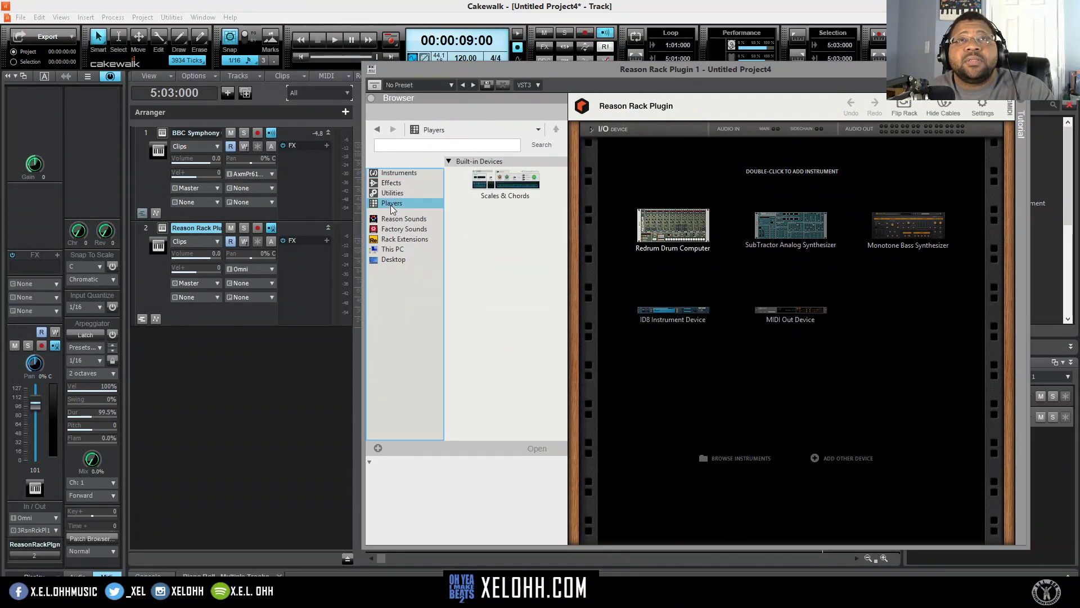
{"action": "double_click", "coordinate": [504, 188]}
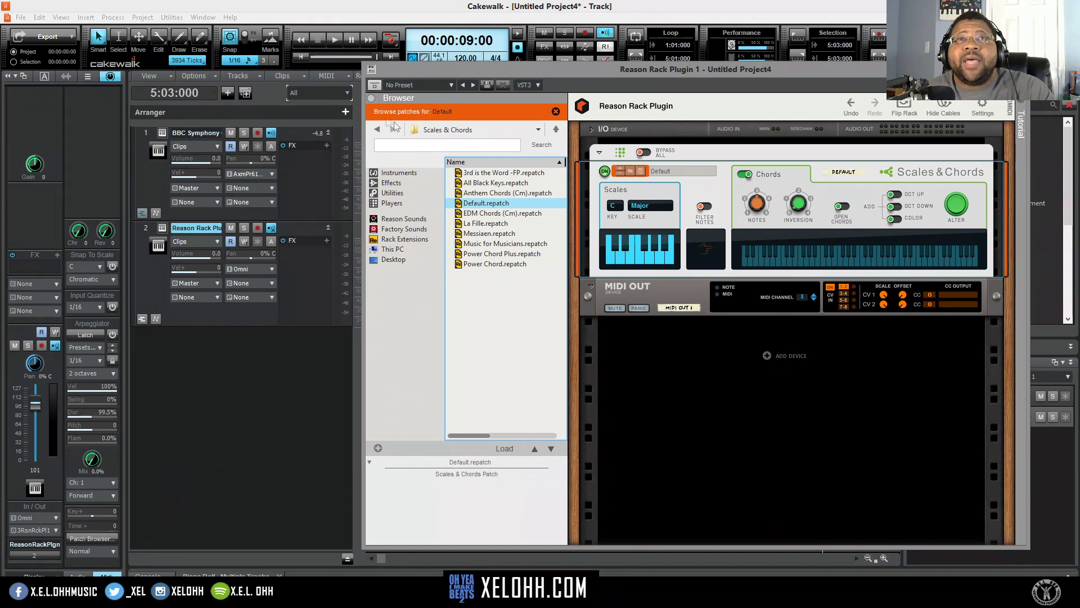
{"action": "left_click", "coordinate": [371, 99]}
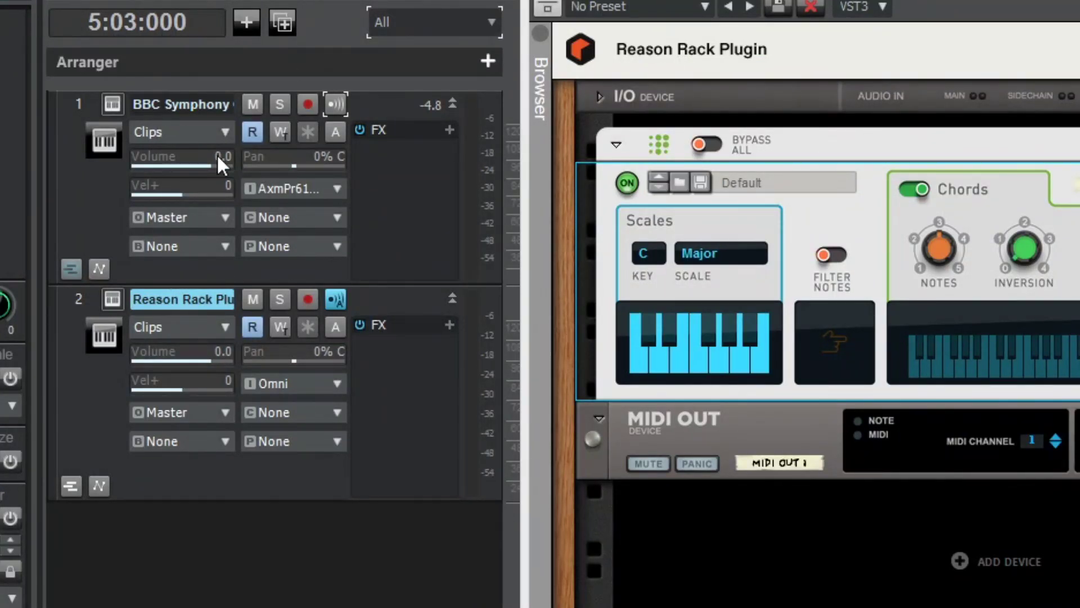
Set the BBC Symphony track's input to Reason Rack Plugin 1, MIDI Ch. 1, and enable input echo
{"action": "left_click", "coordinate": [77, 105]}
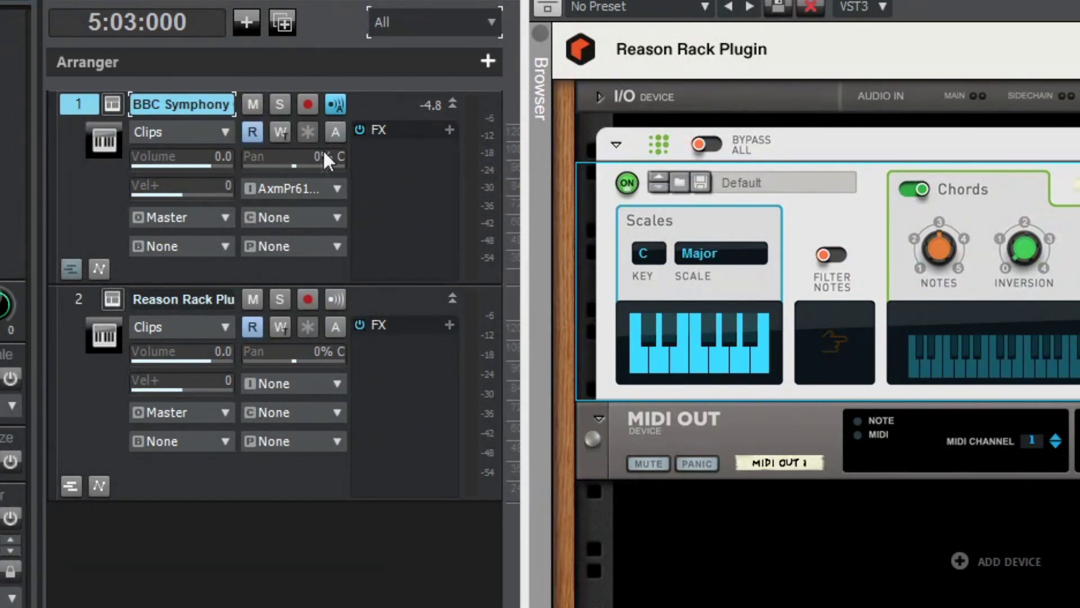
{"action": "left_click", "coordinate": [336, 189]}
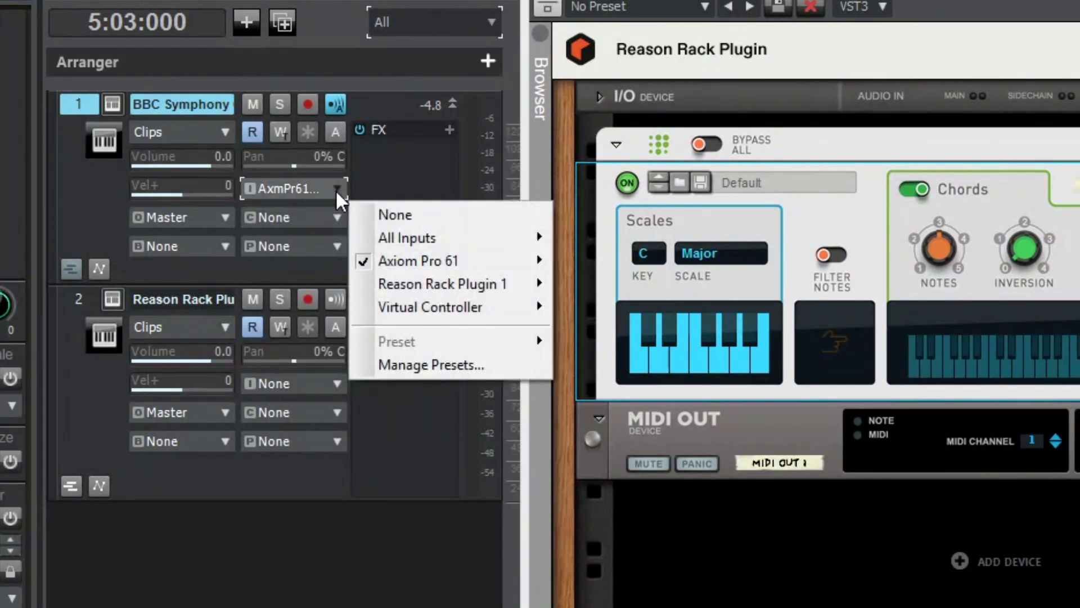
{"action": "mouse_move", "coordinate": [408, 289]}
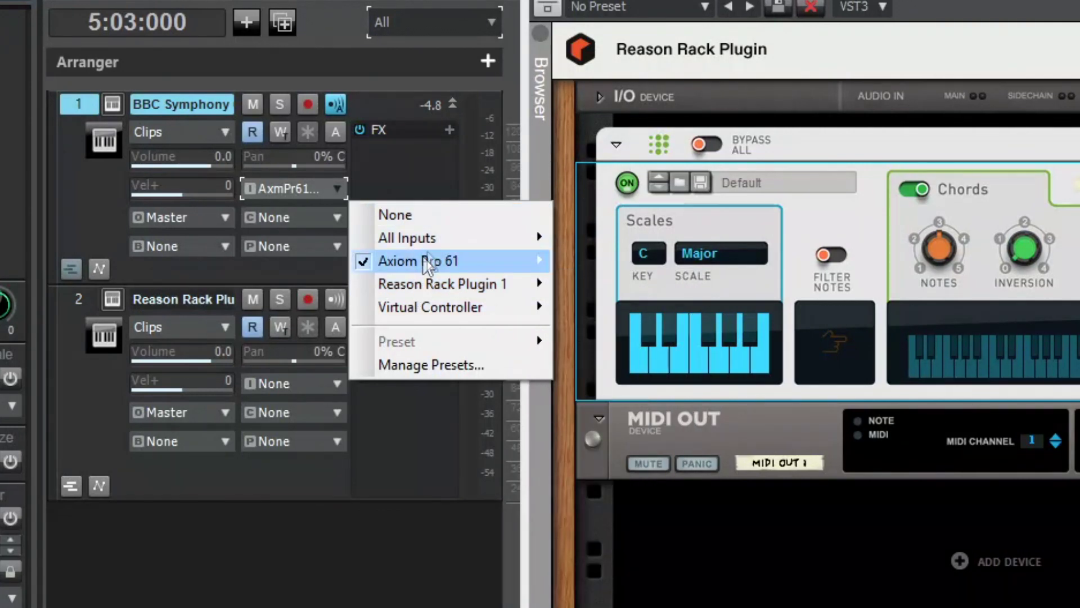
{"action": "mouse_move", "coordinate": [446, 270]}
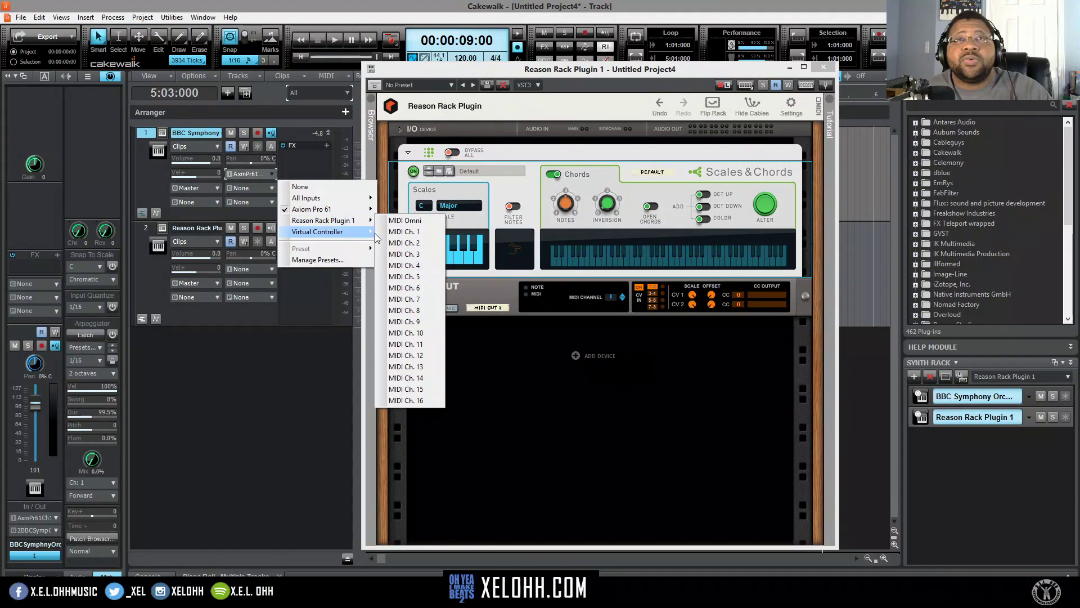
{"action": "left_click", "coordinate": [412, 232]}
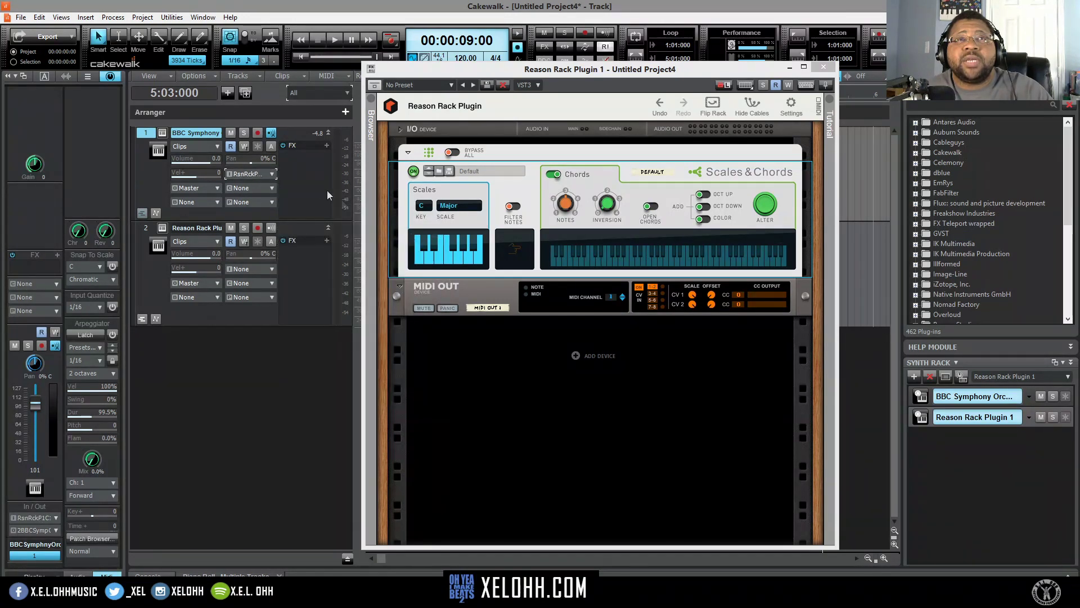
{"action": "left_click", "coordinate": [271, 229]}
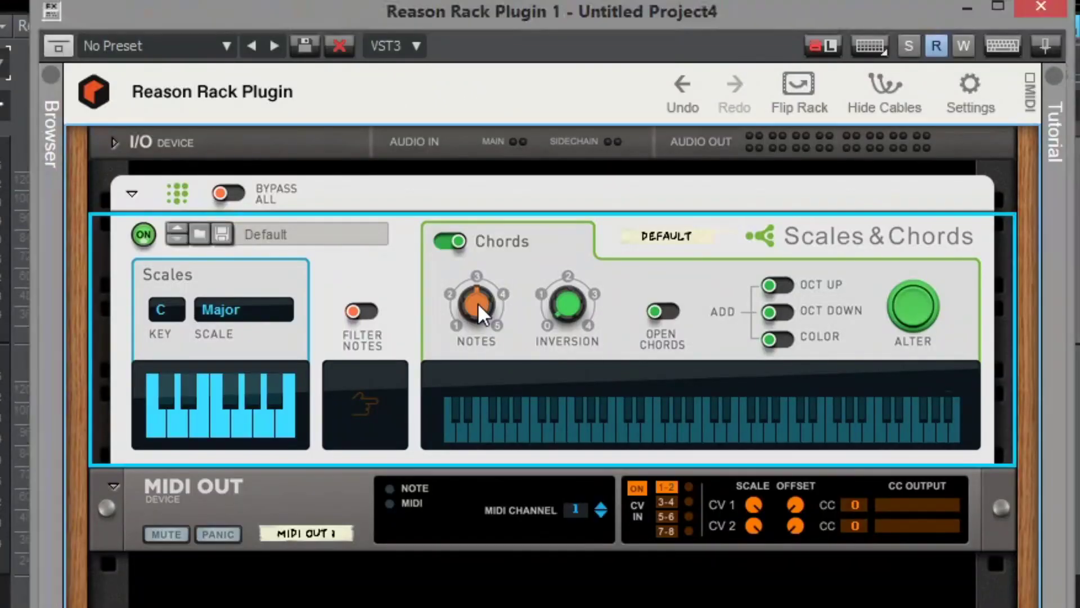
Set the Scales & Chords Notes knob to 4, toggling Chords off and back on
{"action": "mouse_move", "coordinate": [565, 185]}
{"action": "left_click_drag", "start_coordinate": [478, 292], "coordinate": [478, 308]}
{"action": "left_click", "coordinate": [439, 243]}
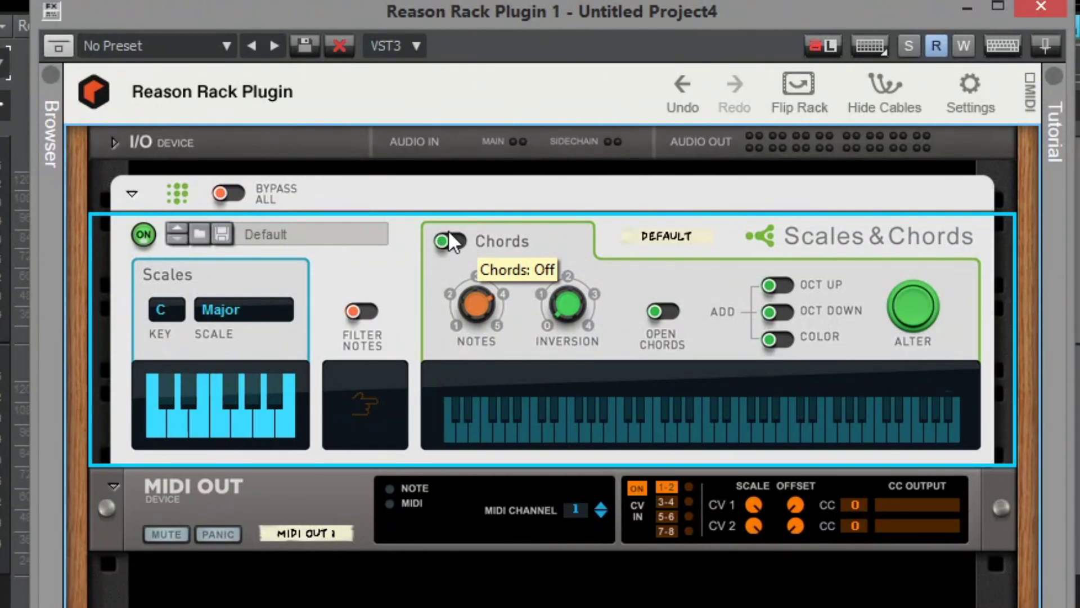
{"action": "left_click", "coordinate": [447, 240]}
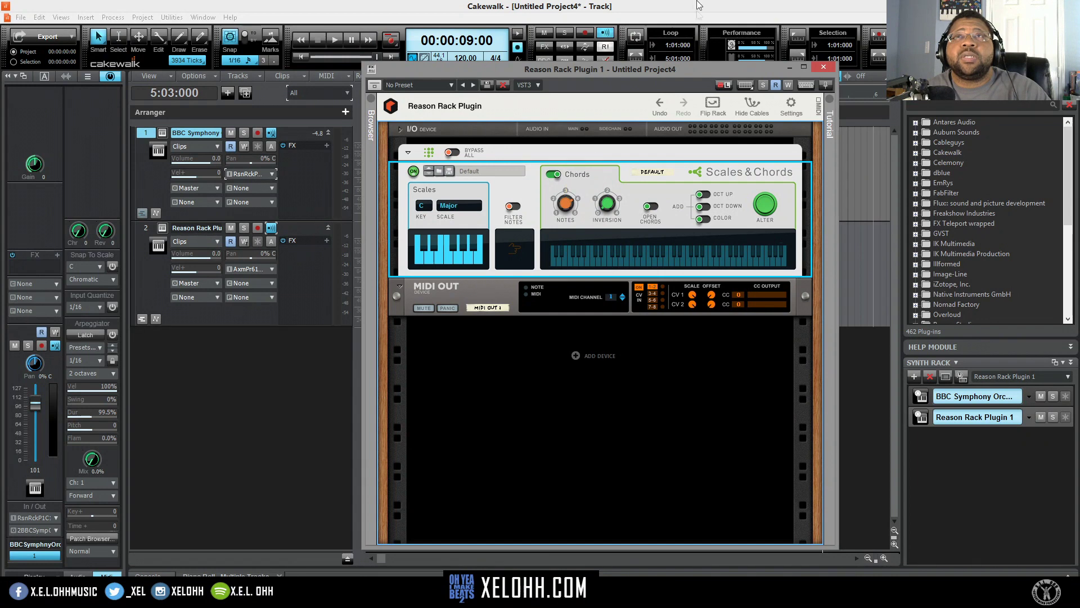
{"action": "left_click_drag", "start_coordinate": [672, 69], "coordinate": [734, 90]}
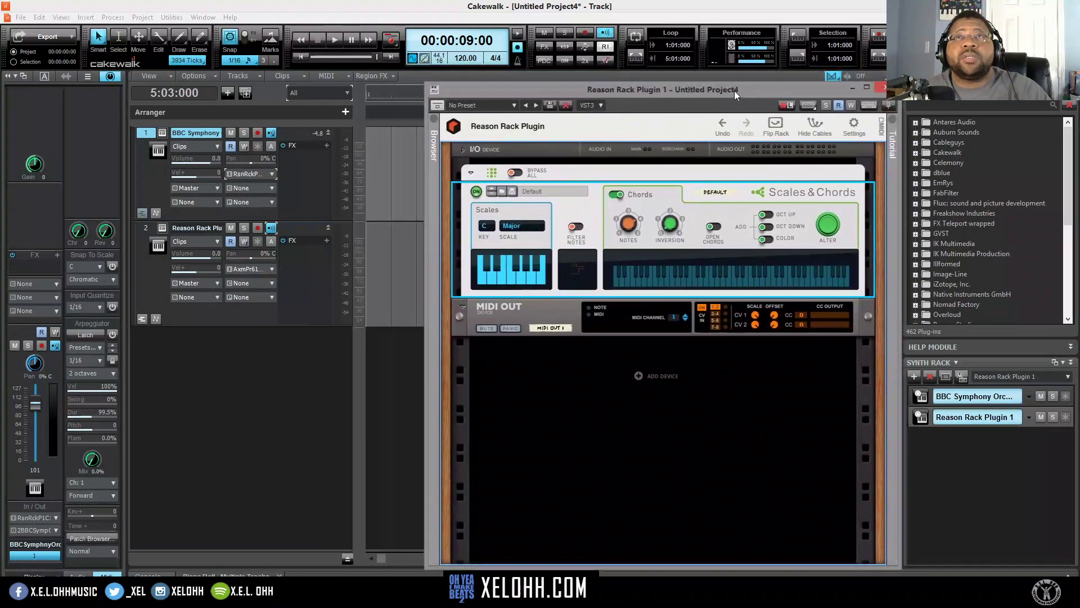
Apply the metronome settings, close the Reason Rack window, and rewind to the project start
{"action": "left_click", "coordinate": [518, 61]}
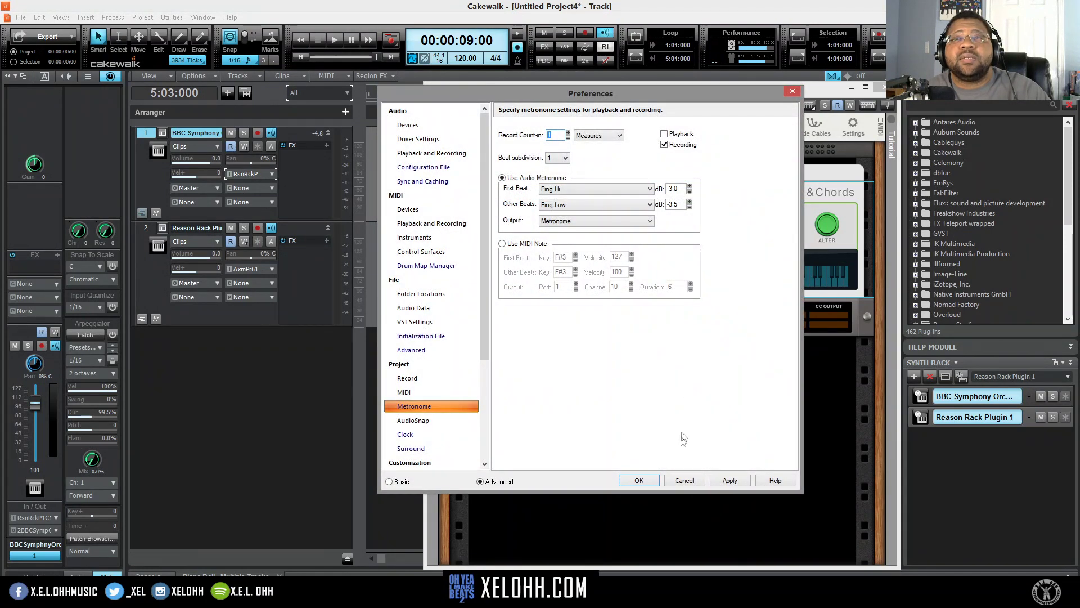
{"action": "left_click", "coordinate": [730, 480]}
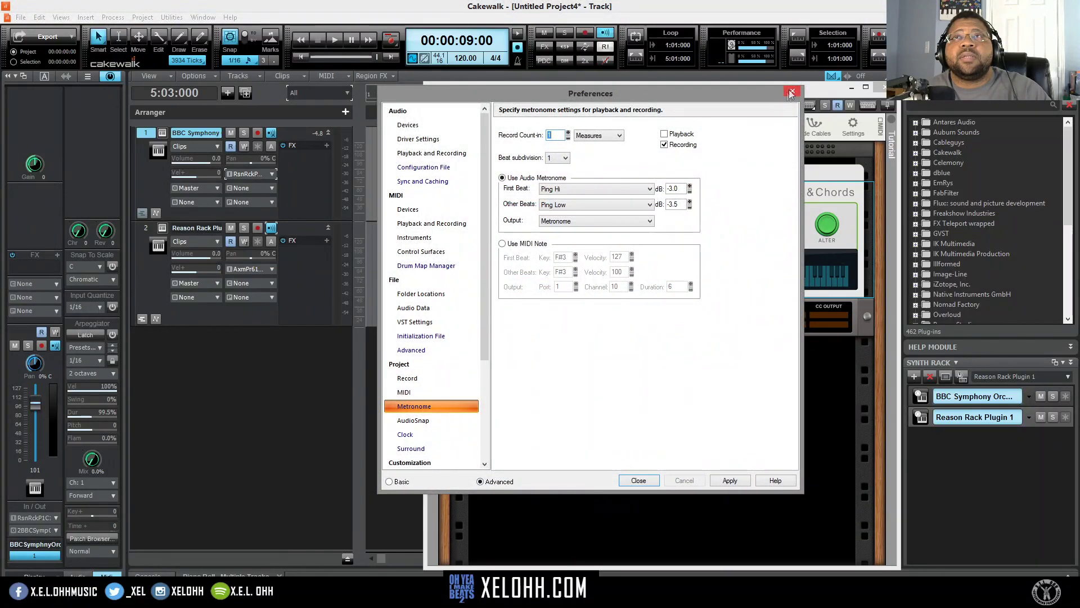
{"action": "left_click", "coordinate": [702, 84]}
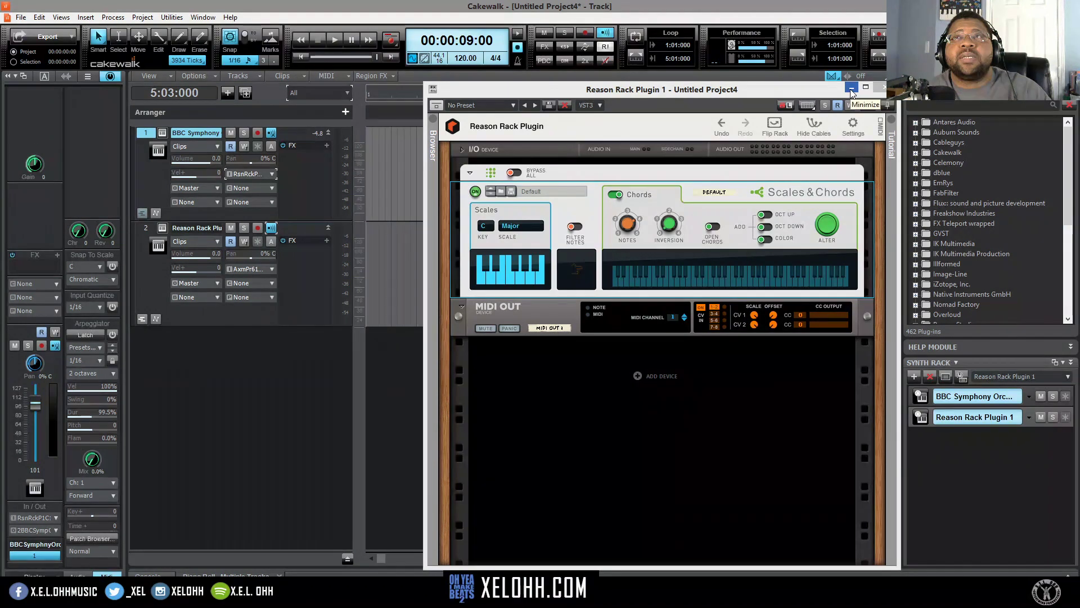
{"action": "left_click", "coordinate": [882, 88]}
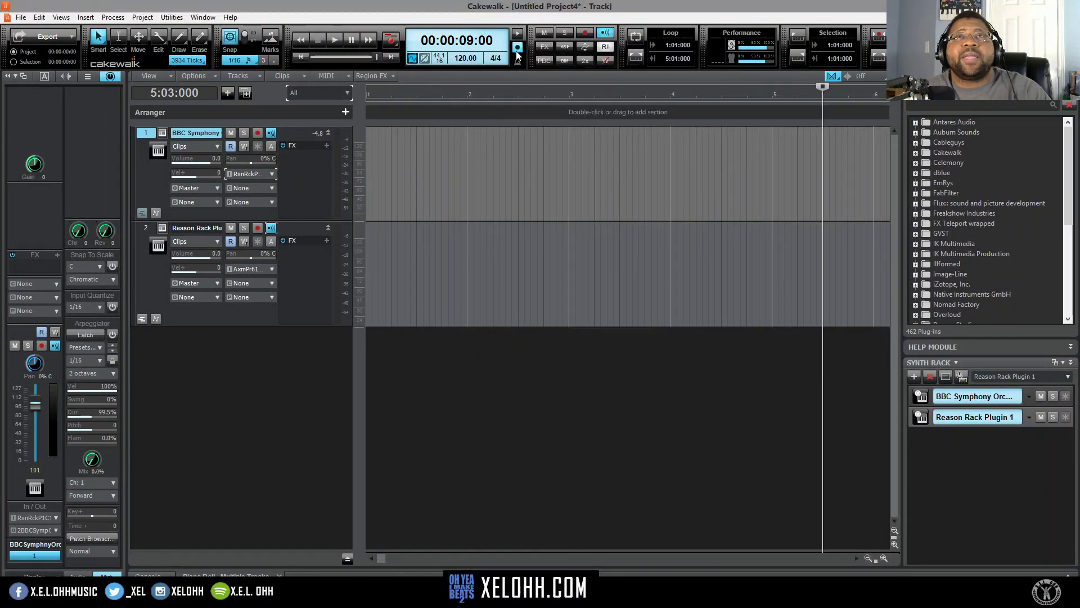
{"action": "left_click", "coordinate": [302, 59]}
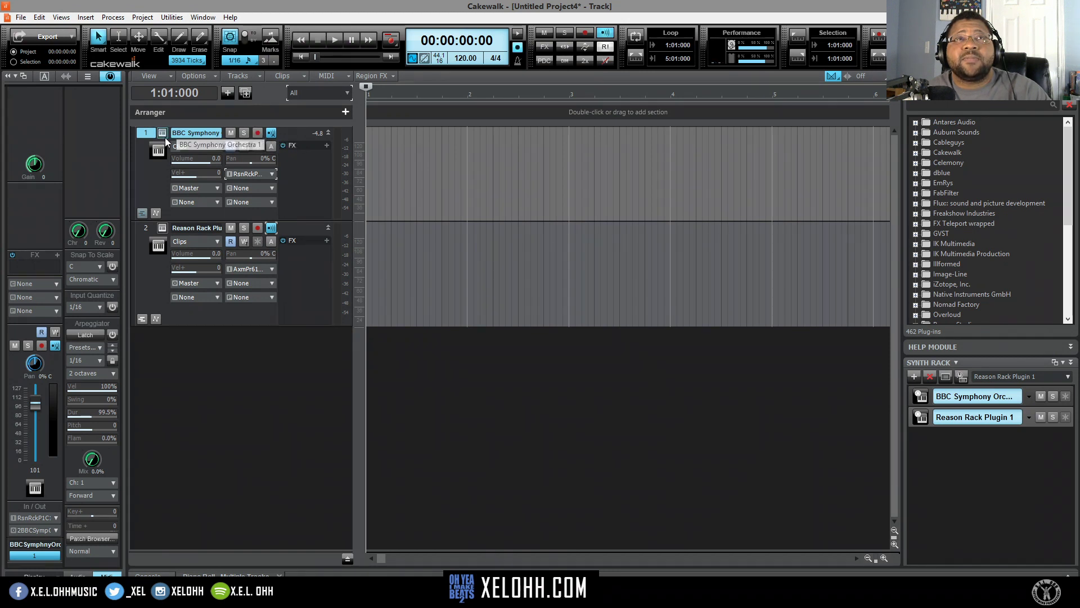
Arm and select the BBC Symphony track, then record played chords into a new clip
{"action": "left_click", "coordinate": [257, 134]}
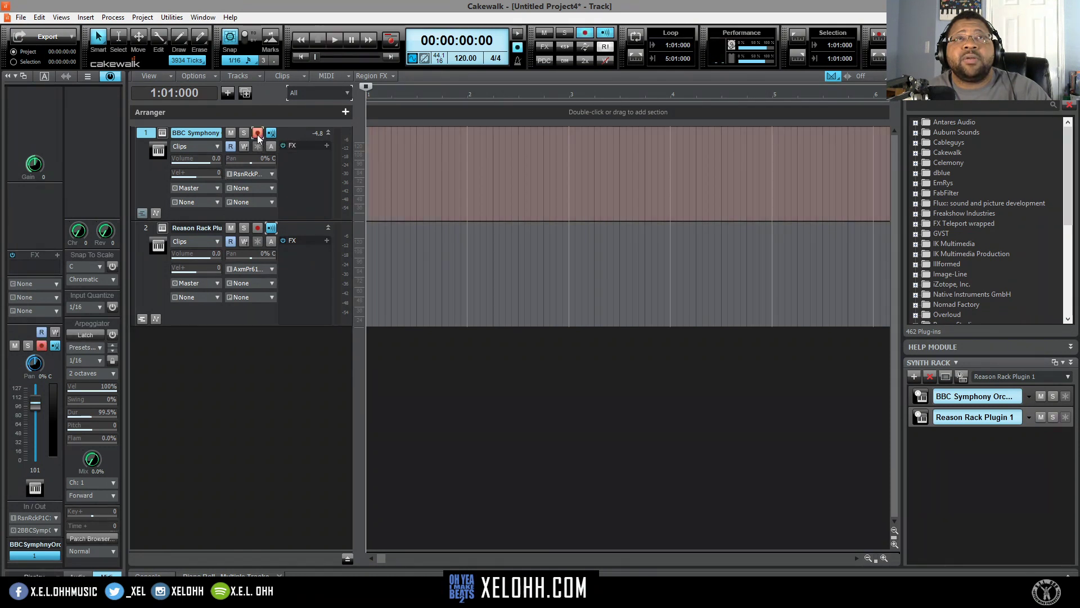
{"action": "left_click", "coordinate": [144, 227]}
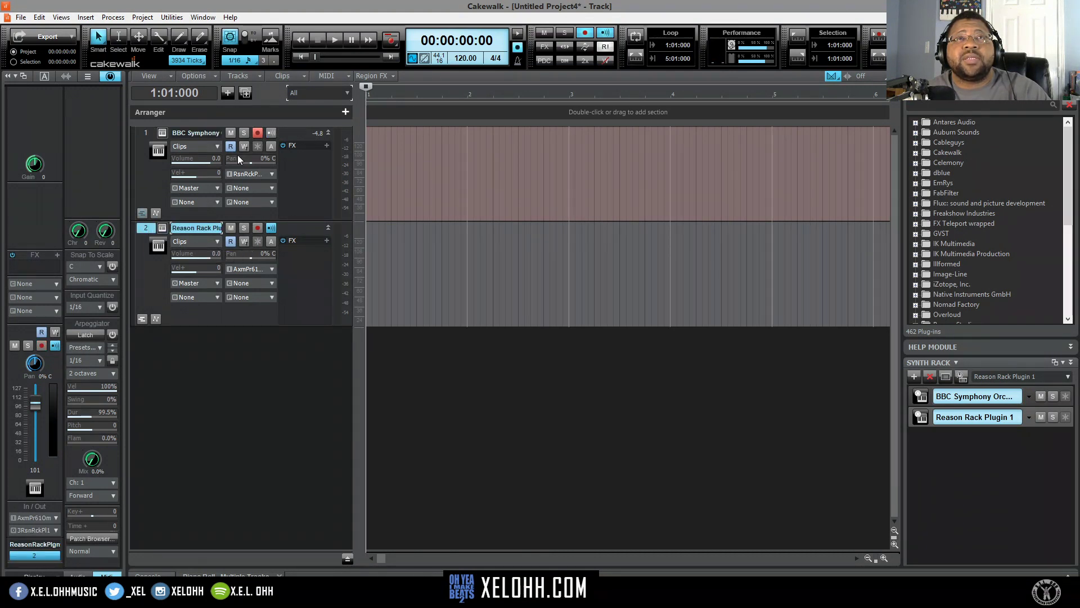
{"action": "key", "text": "Up"}
{"action": "left_click", "coordinate": [392, 45]}
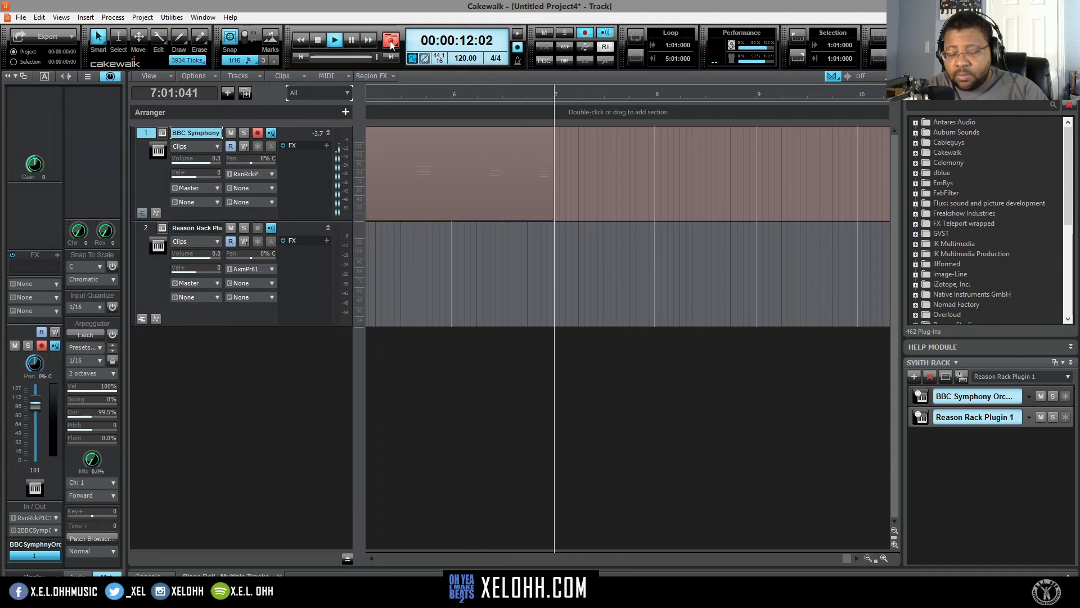
{"action": "left_click", "coordinate": [391, 41]}
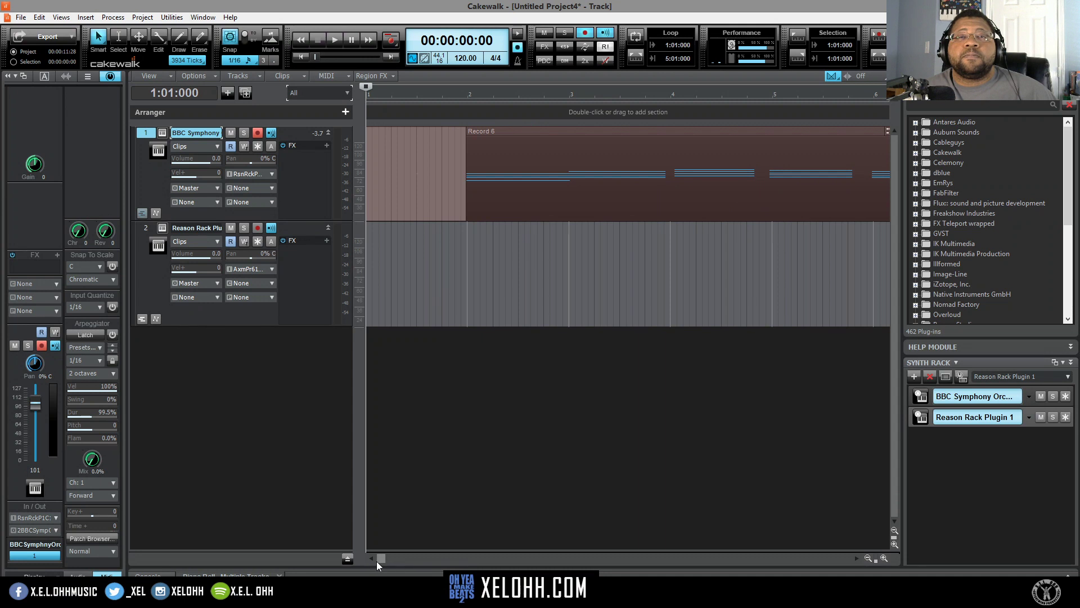
Disarm track 1, open Record 6 in the Piano Roll, and split B5, G5, E5 at bar 3
{"action": "left_click_drag", "start_coordinate": [377, 560], "coordinate": [426, 572]}
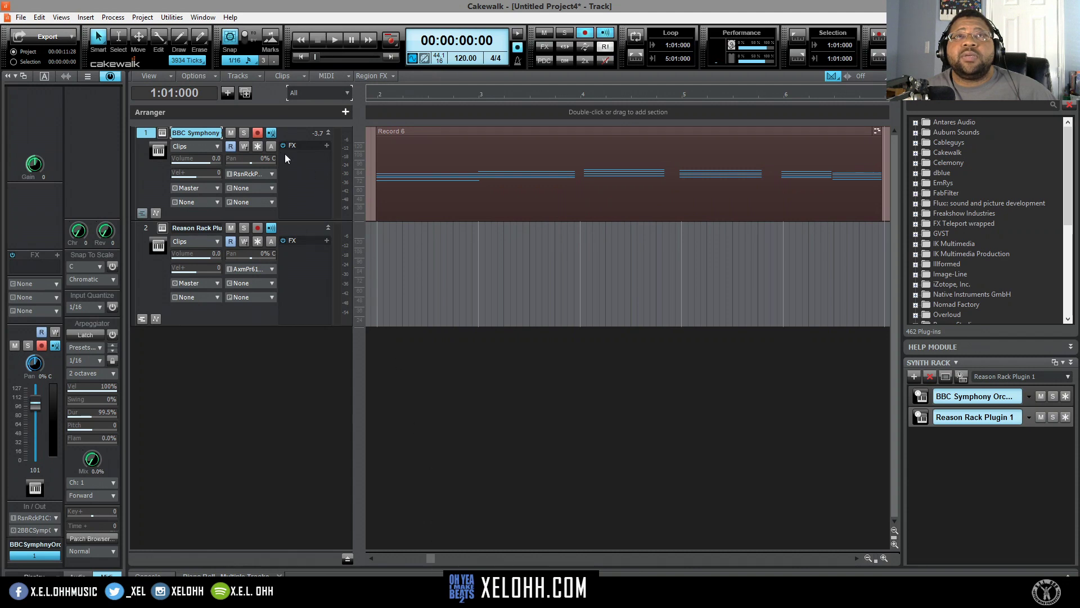
{"action": "left_click", "coordinate": [258, 132]}
{"action": "left_click", "coordinate": [393, 138]}
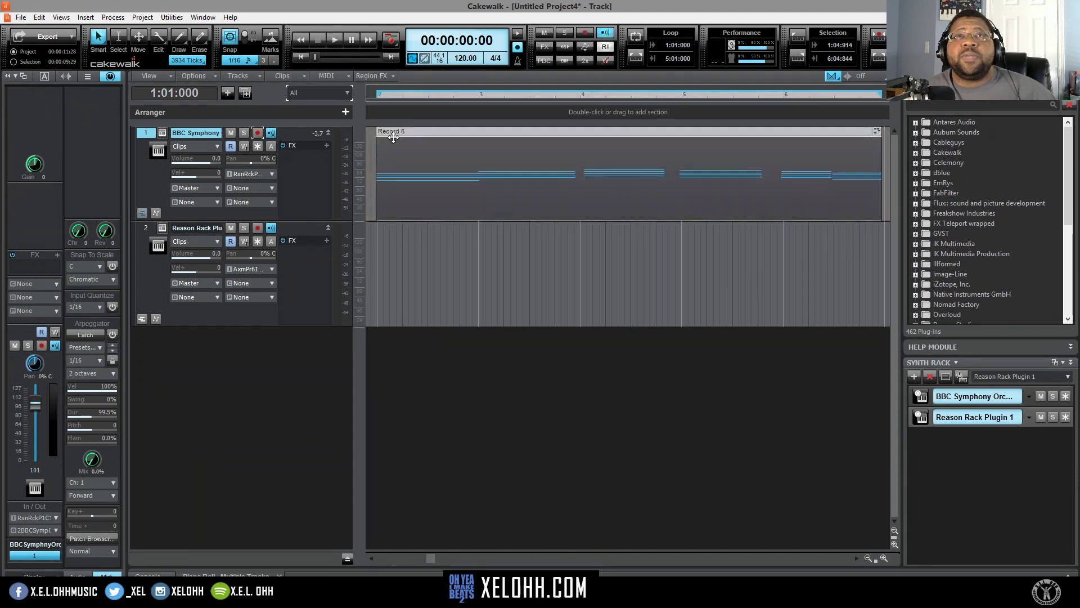
{"action": "double_click", "coordinate": [394, 138]}
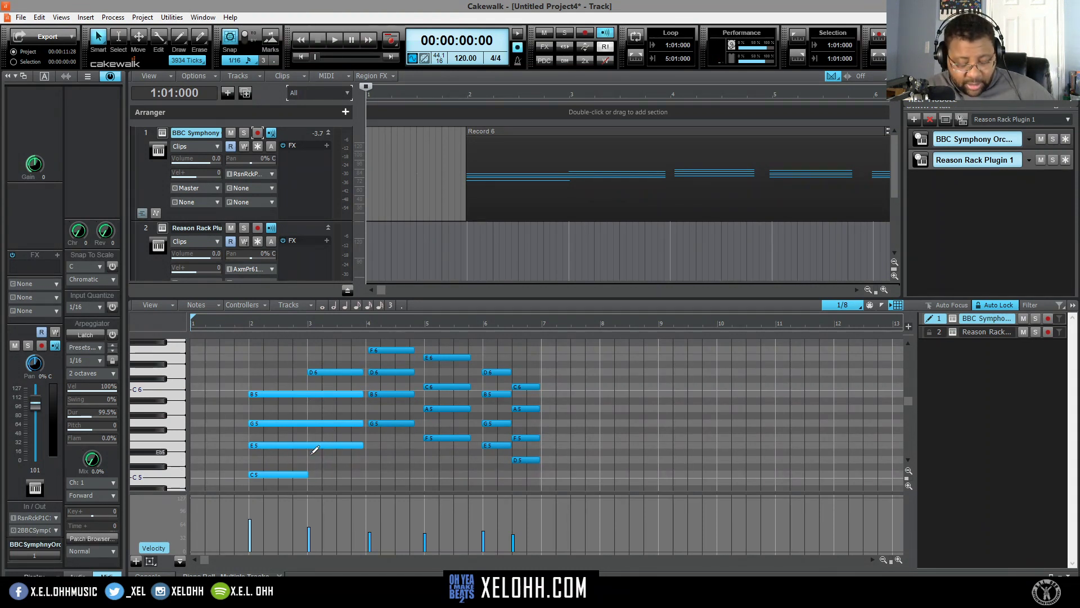
{"action": "left_click_drag", "start_coordinate": [313, 452], "coordinate": [330, 385]}
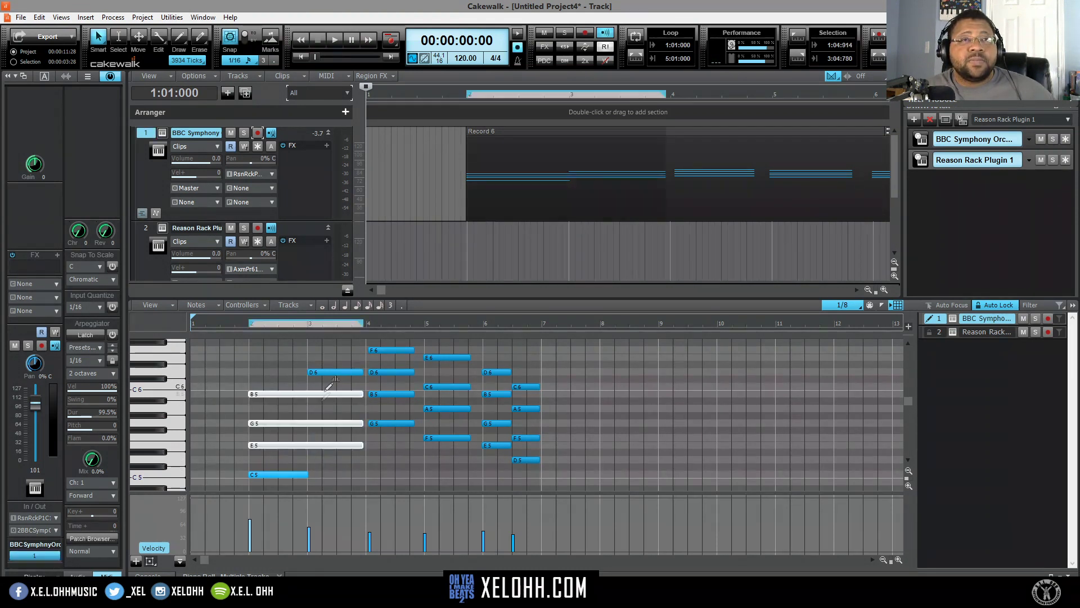
{"action": "left_click", "coordinate": [307, 451]}
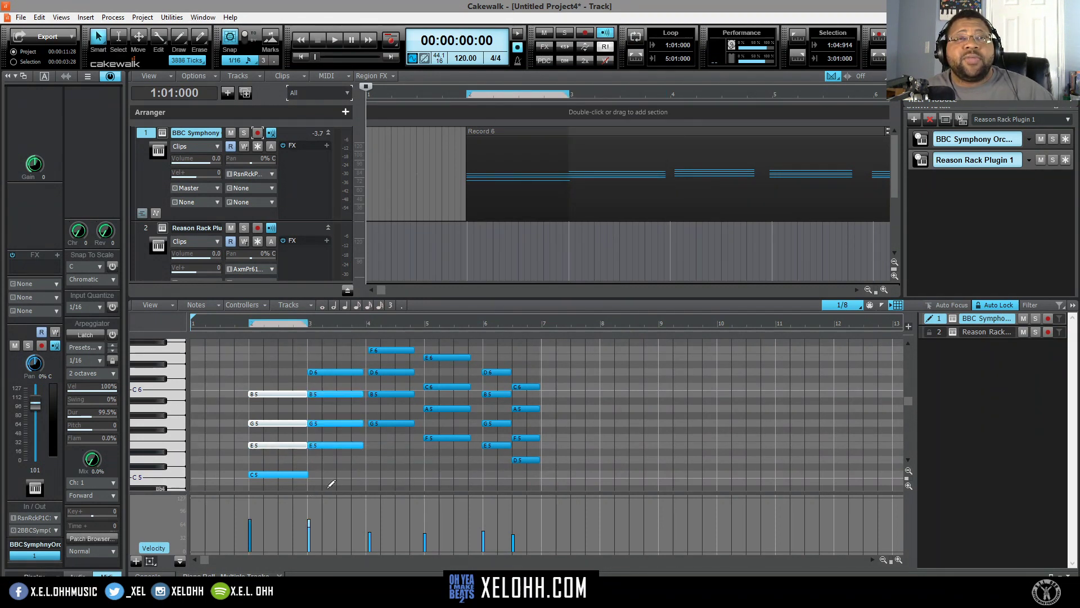
Play back the chords, then select all notes and delete them with the clip
{"action": "key", "text": "space"}
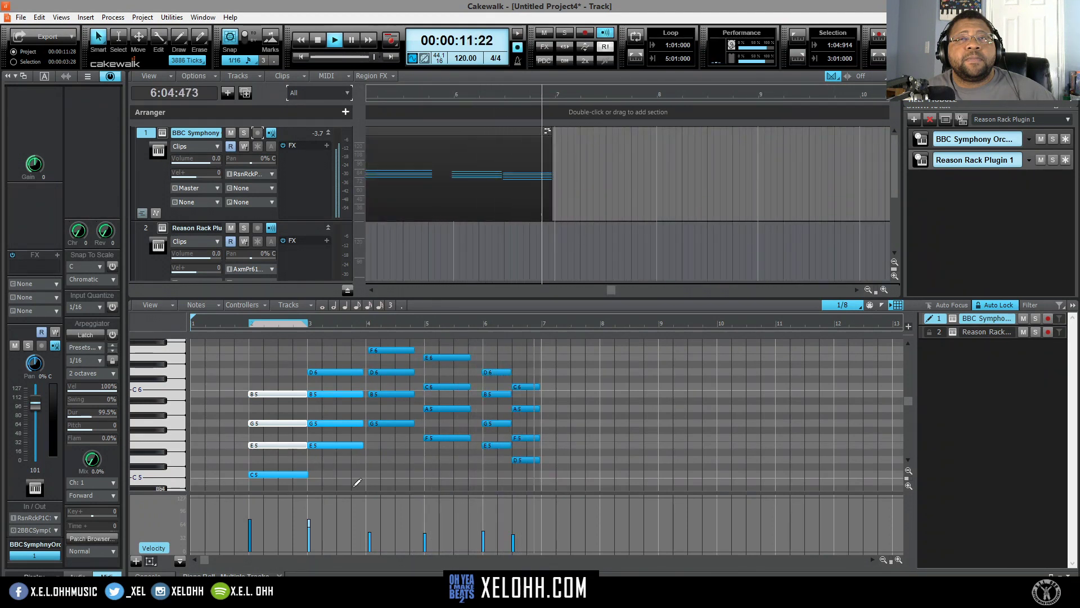
{"action": "key", "text": "space"}
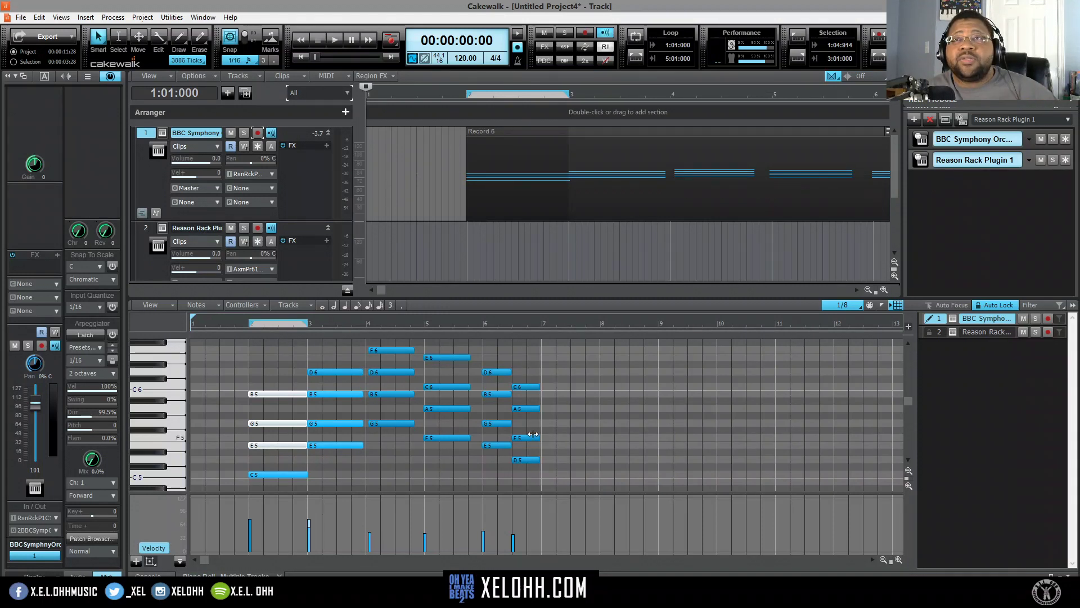
{"action": "left_click_drag", "start_coordinate": [548, 481], "coordinate": [237, 369]}
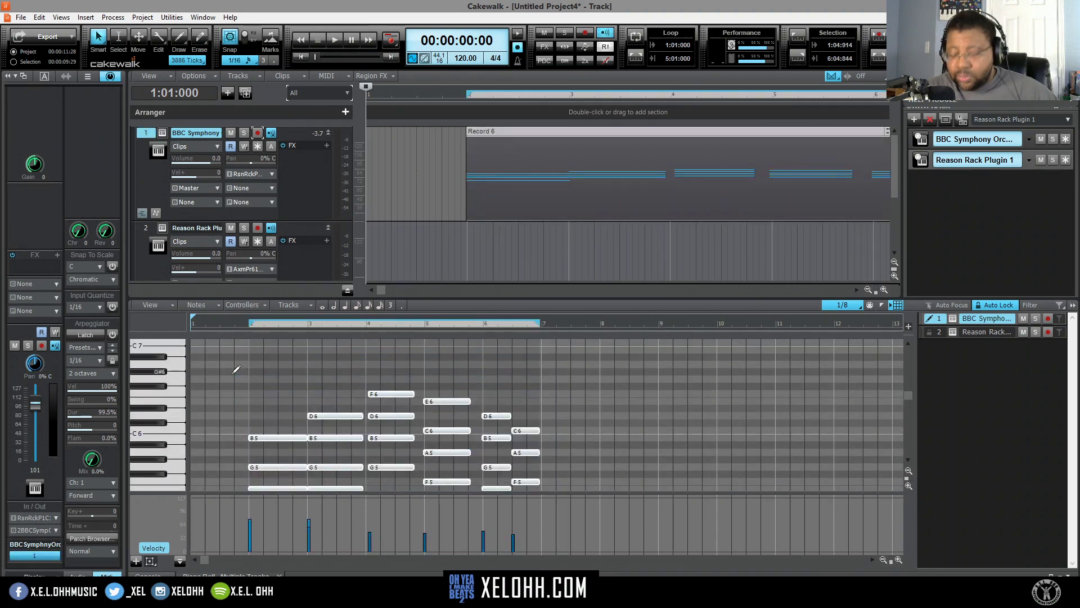
{"action": "key", "text": "Delete"}
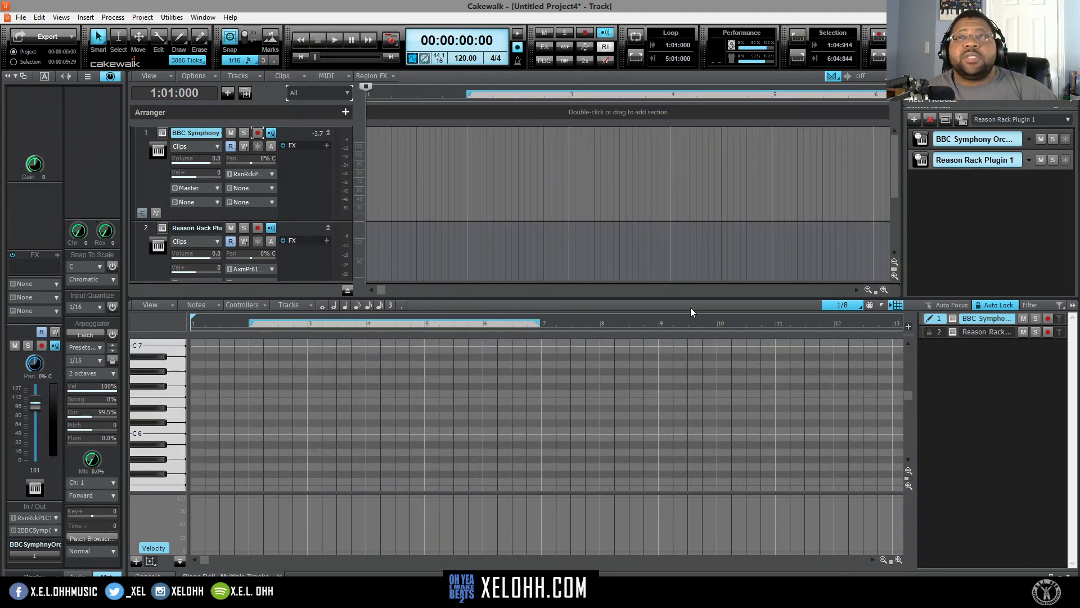
Close the note editor, delete the Reason Rack track, and leave track input on Omni
{"action": "key", "text": "d"}
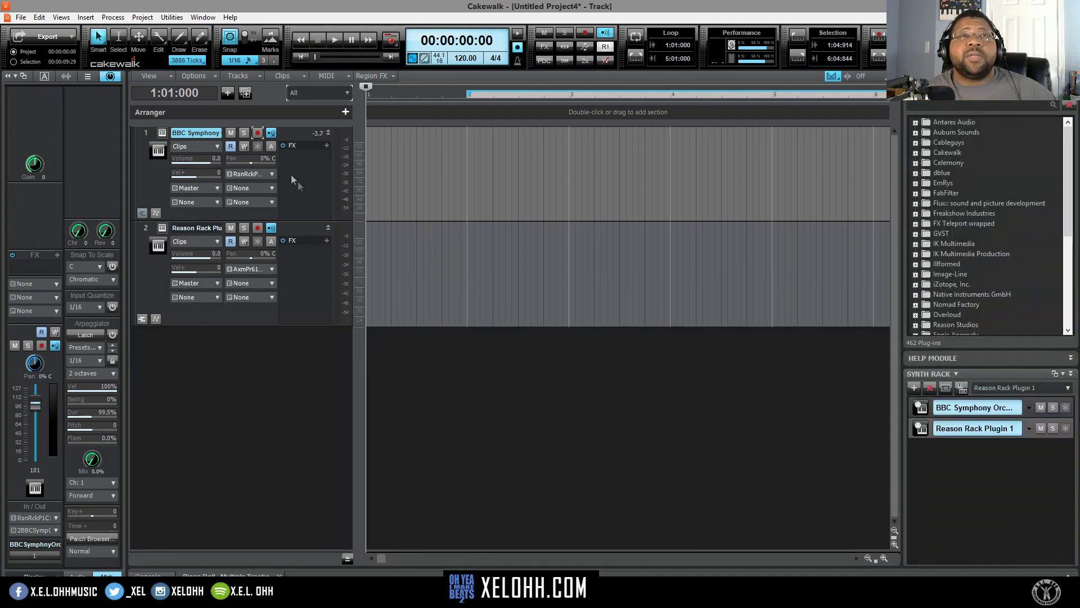
{"action": "left_click", "coordinate": [146, 226]}
{"action": "right_click", "coordinate": [145, 226]}
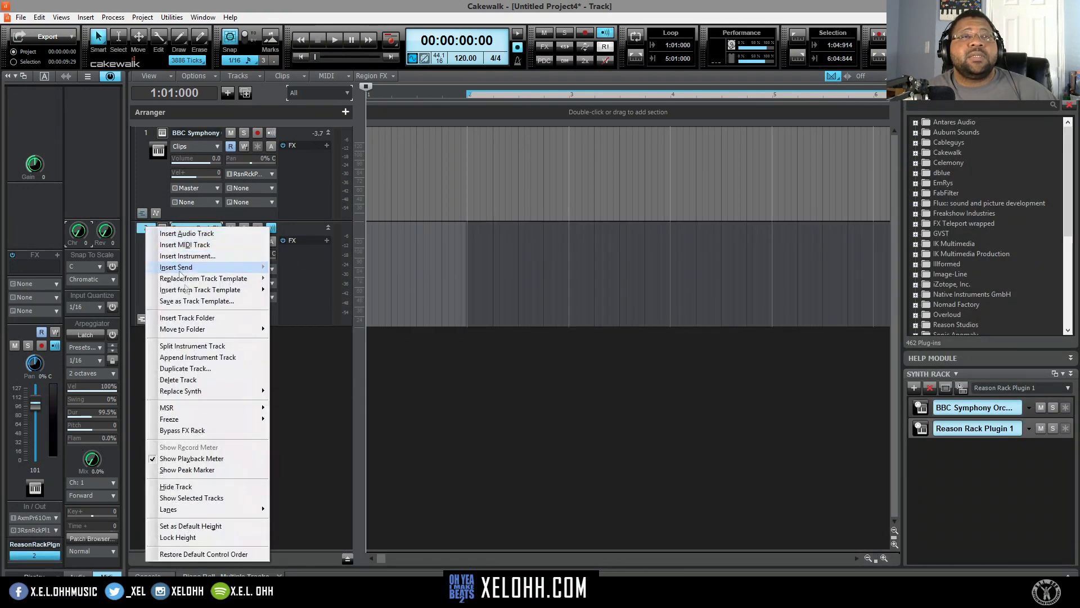
{"action": "left_click", "coordinate": [195, 379]}
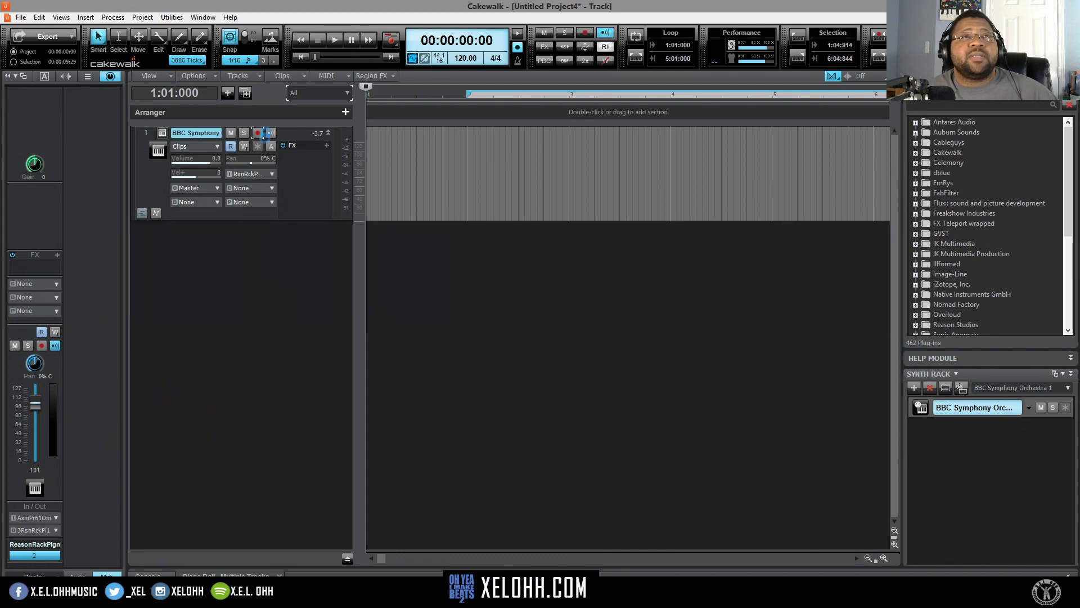
{"action": "left_click", "coordinate": [271, 172]}
{"action": "left_click", "coordinate": [210, 296]}
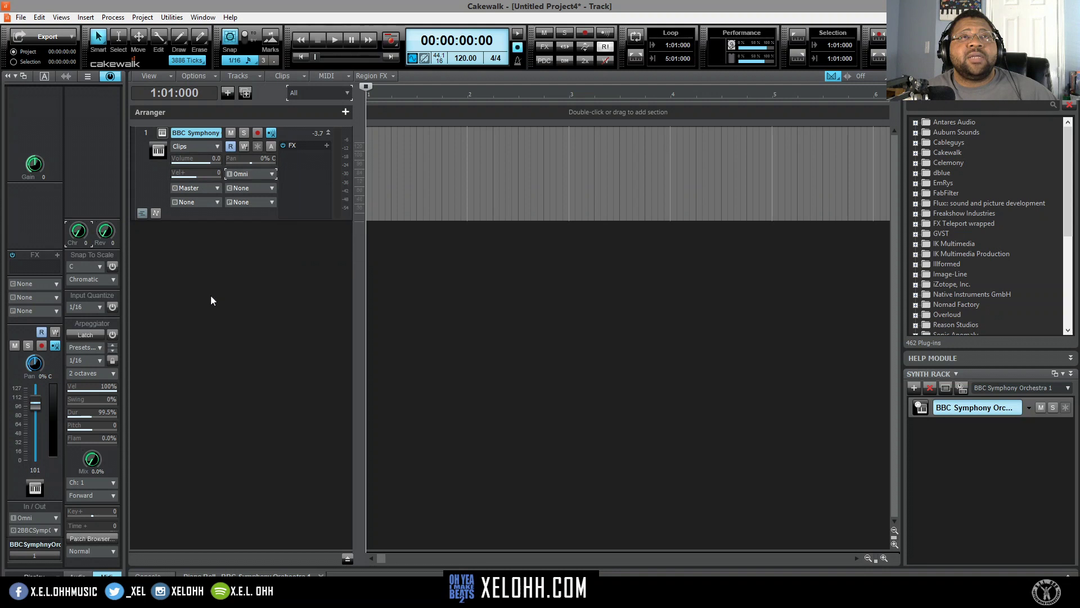
Insert Instachord as a Simple Instrument Track and expand Instachord 1 to full height
{"action": "left_click", "coordinate": [914, 388]}
{"action": "mouse_move", "coordinate": [934, 404]}
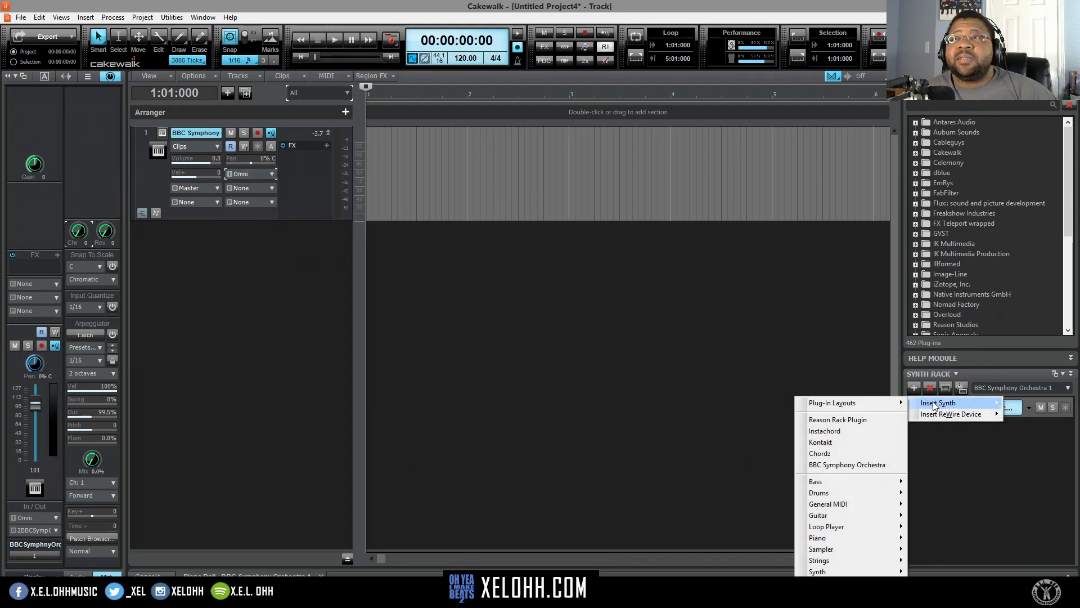
{"action": "left_click", "coordinate": [846, 431]}
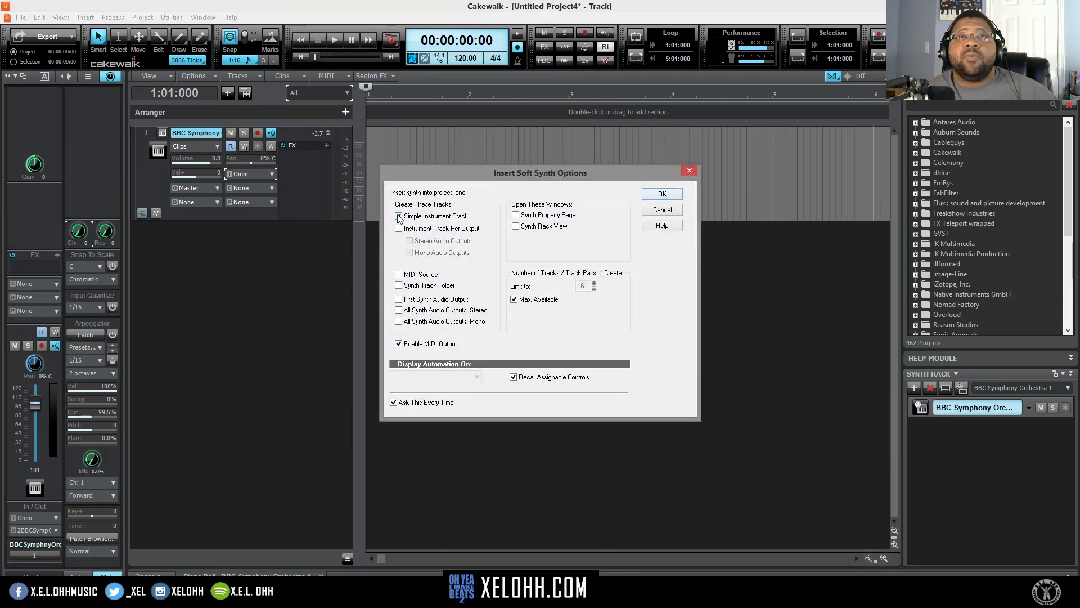
{"action": "left_click", "coordinate": [398, 217]}
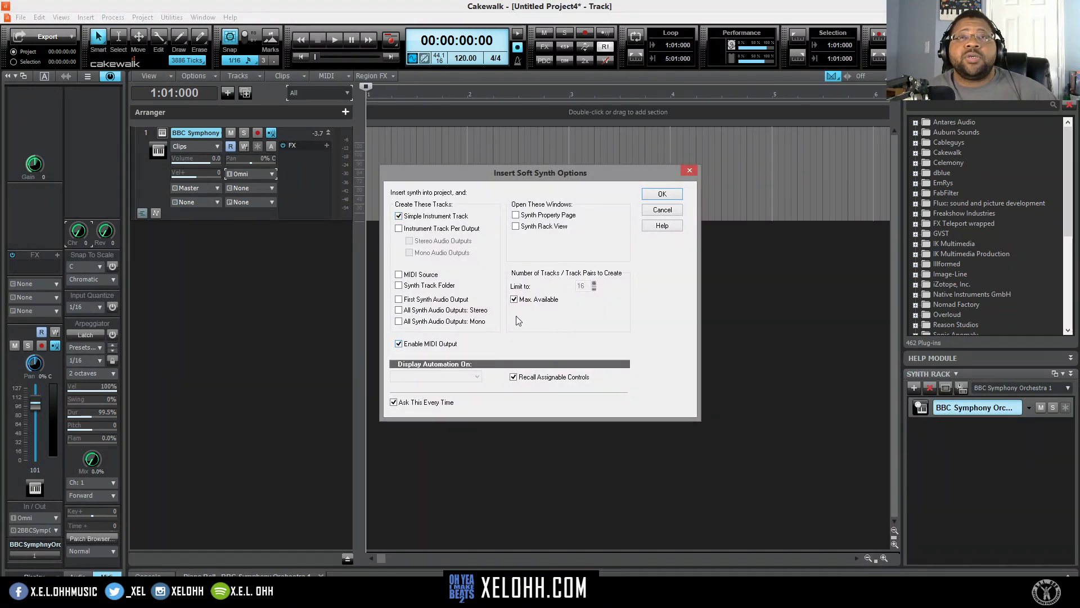
{"action": "left_click", "coordinate": [662, 194]}
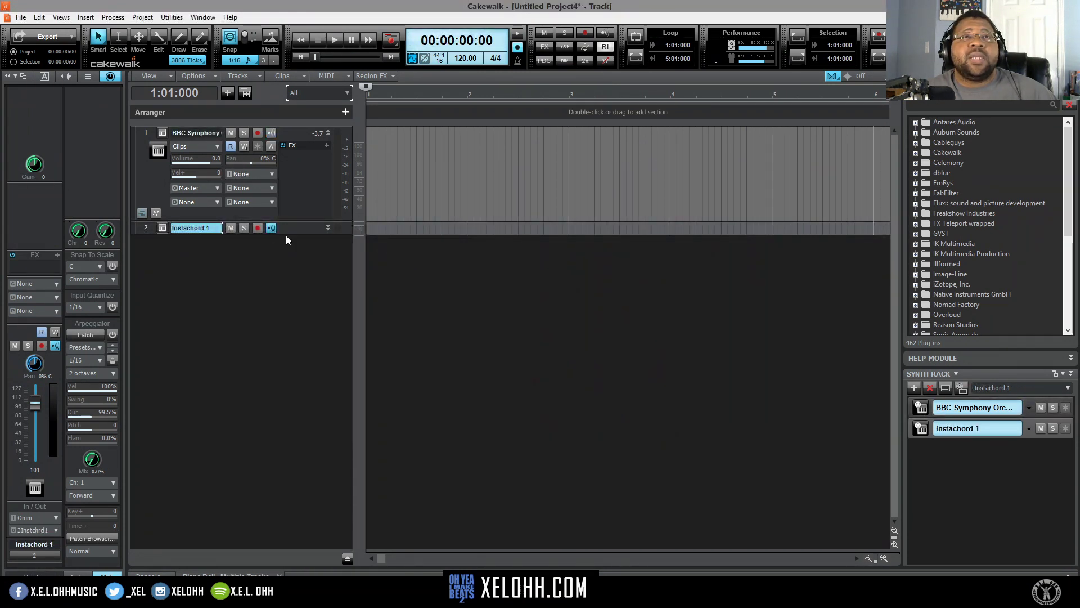
{"action": "left_click_drag", "start_coordinate": [287, 233], "coordinate": [271, 341]}
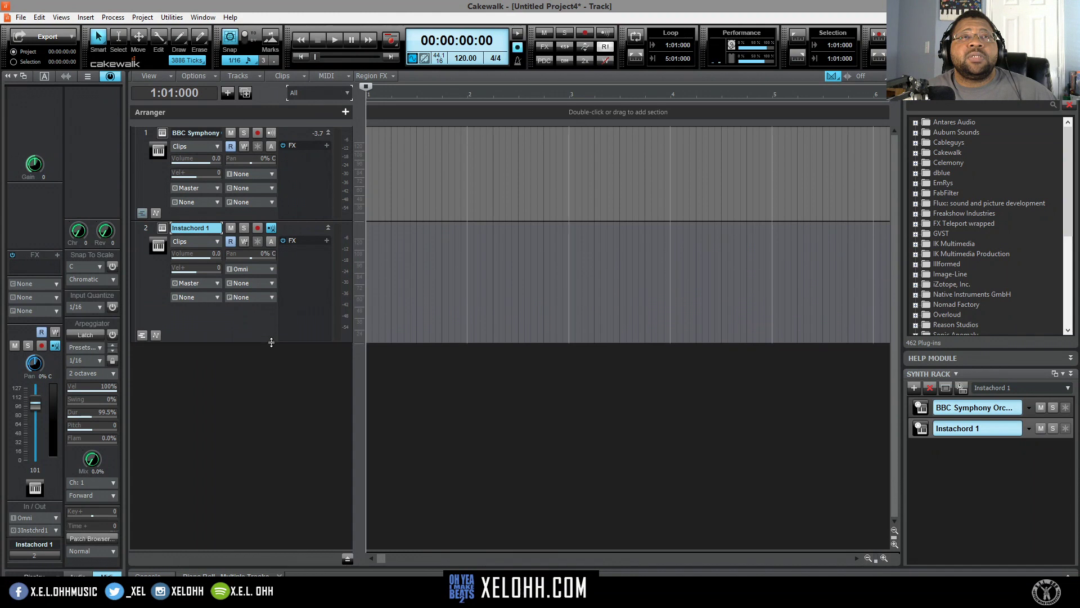
Feed Instachord 1 > MIDI Ch. 1 into the BBC Symphony track and turn on its input echo
{"action": "left_click", "coordinate": [271, 175]}
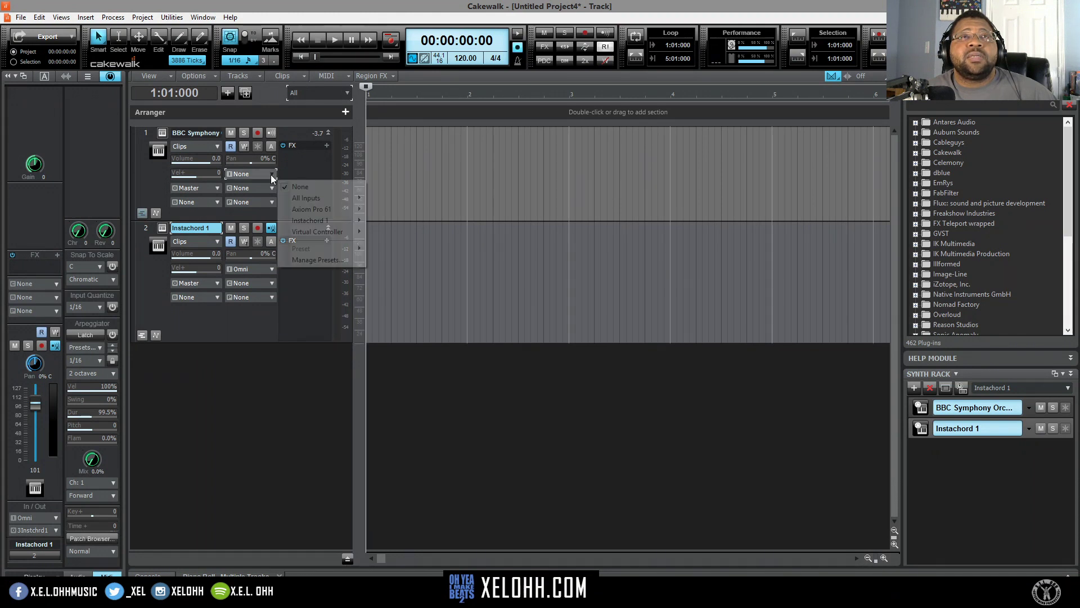
{"action": "mouse_move", "coordinate": [314, 223]}
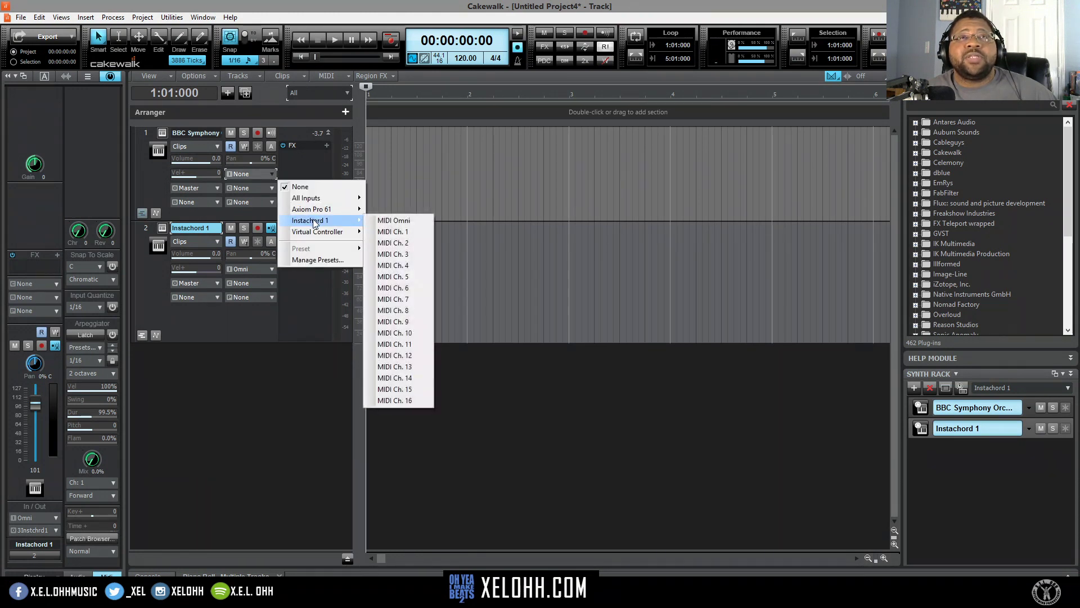
{"action": "left_click", "coordinate": [396, 234]}
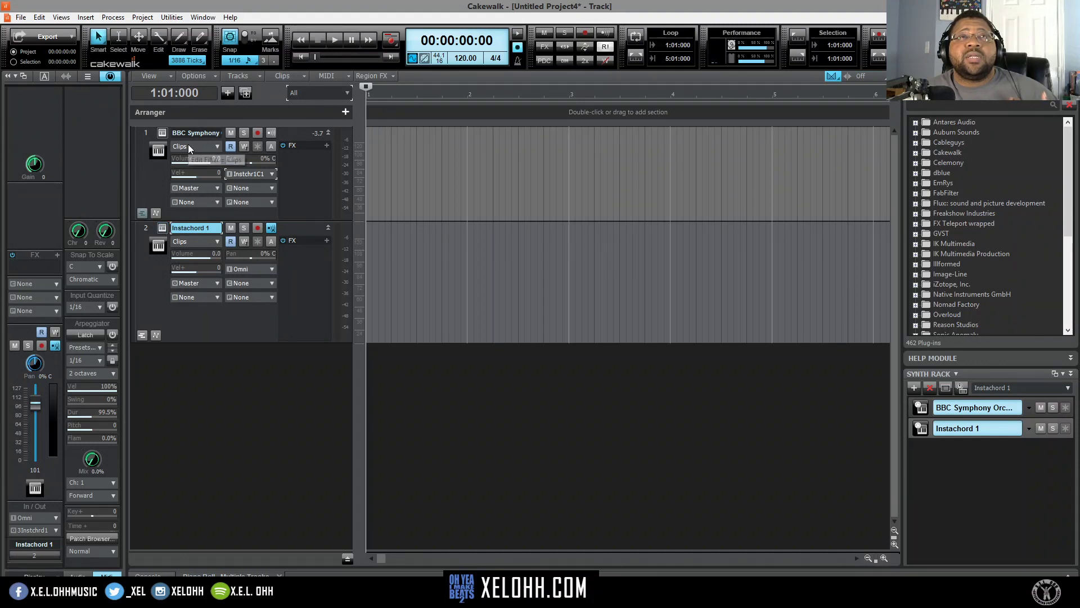
{"action": "left_click", "coordinate": [273, 133]}
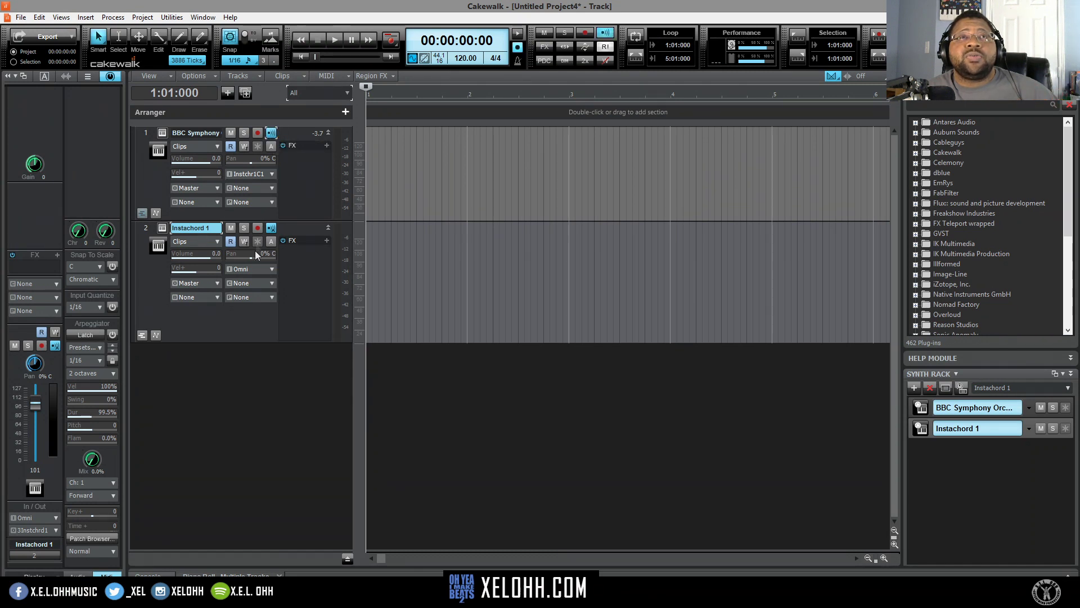
Open Instachord 1 and assign Strum Up Medium 3+4+5 to a Picks A action slot
{"action": "left_click", "coordinate": [162, 228]}
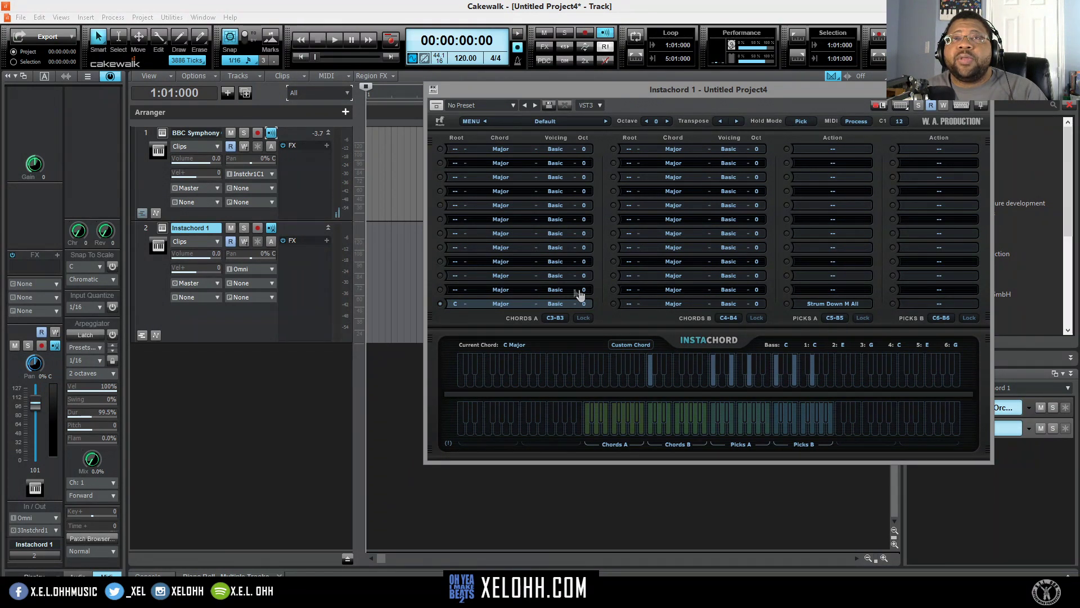
{"action": "left_click", "coordinate": [834, 280]}
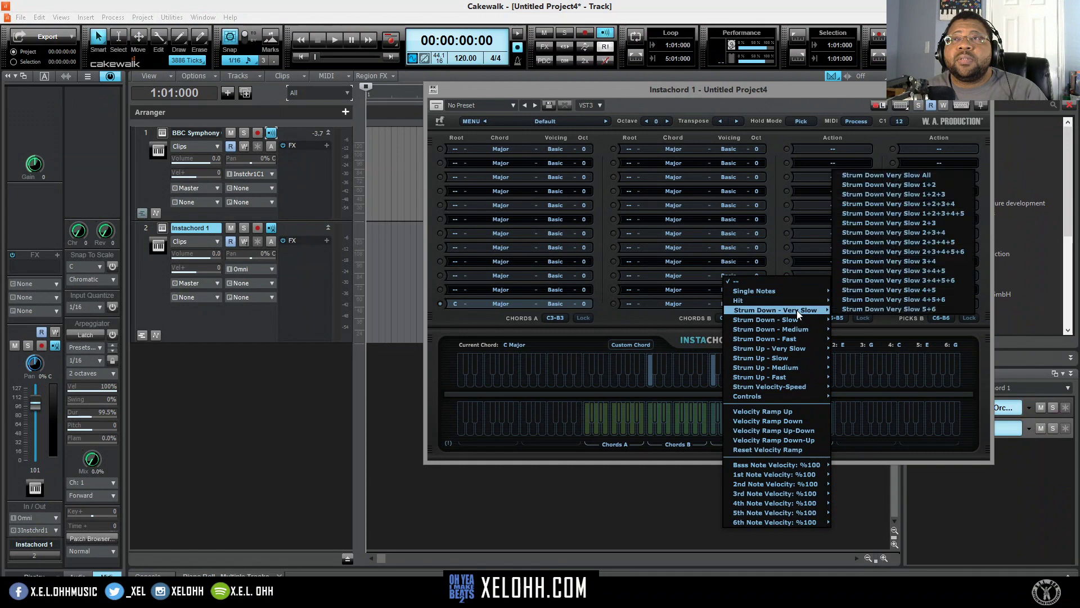
{"action": "mouse_move", "coordinate": [788, 360]}
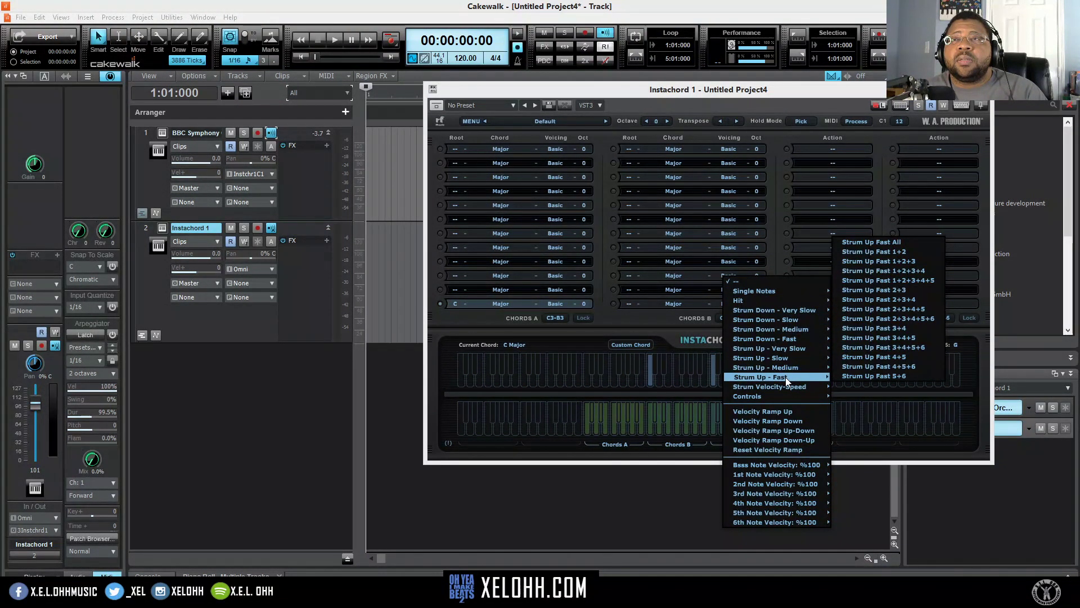
{"action": "mouse_move", "coordinate": [787, 325]}
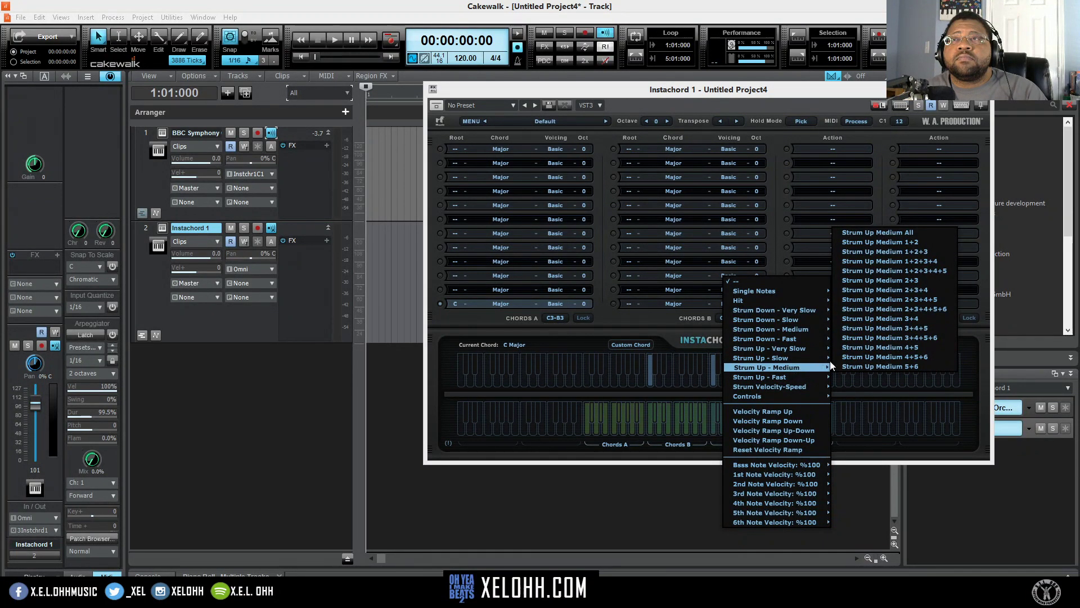
{"action": "left_click", "coordinate": [900, 331]}
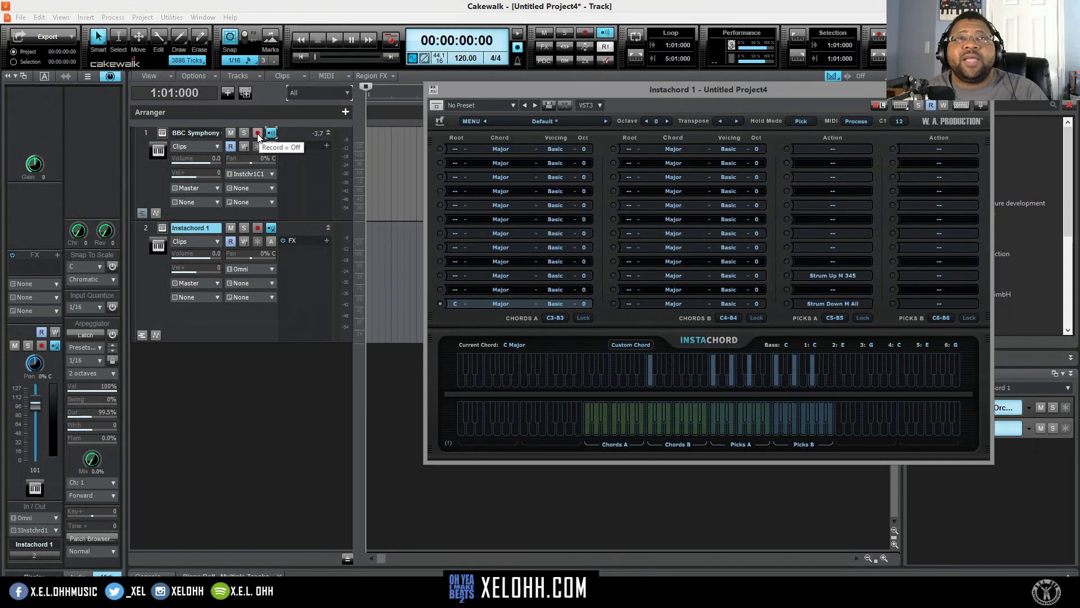
Arm BBC Symphony, record a clip of Instachord-played chords, and close the Instachord window
{"action": "left_click", "coordinate": [257, 133]}
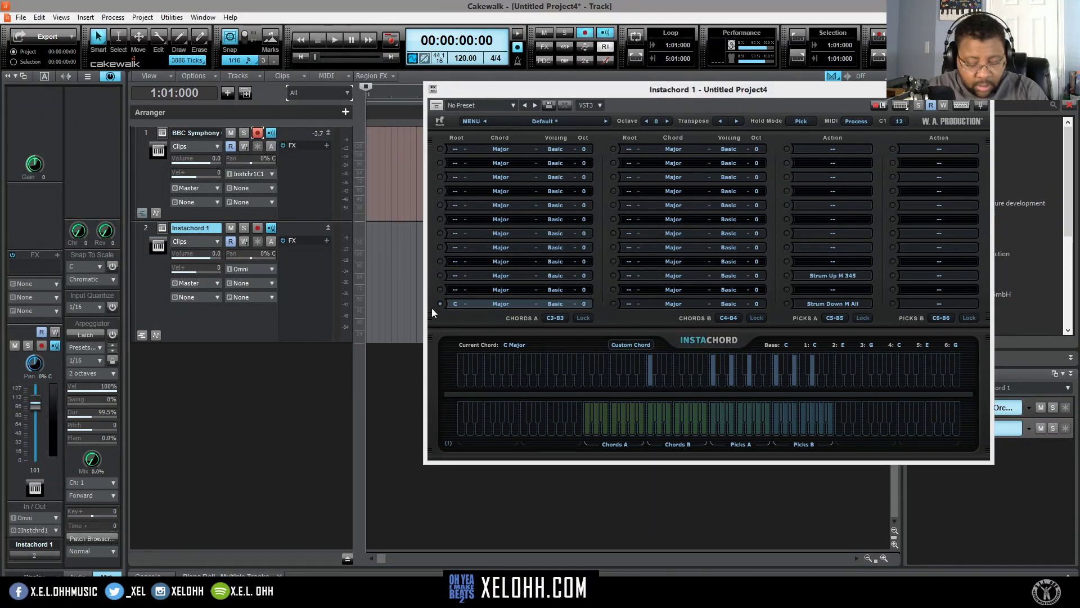
{"action": "key", "text": "r"}
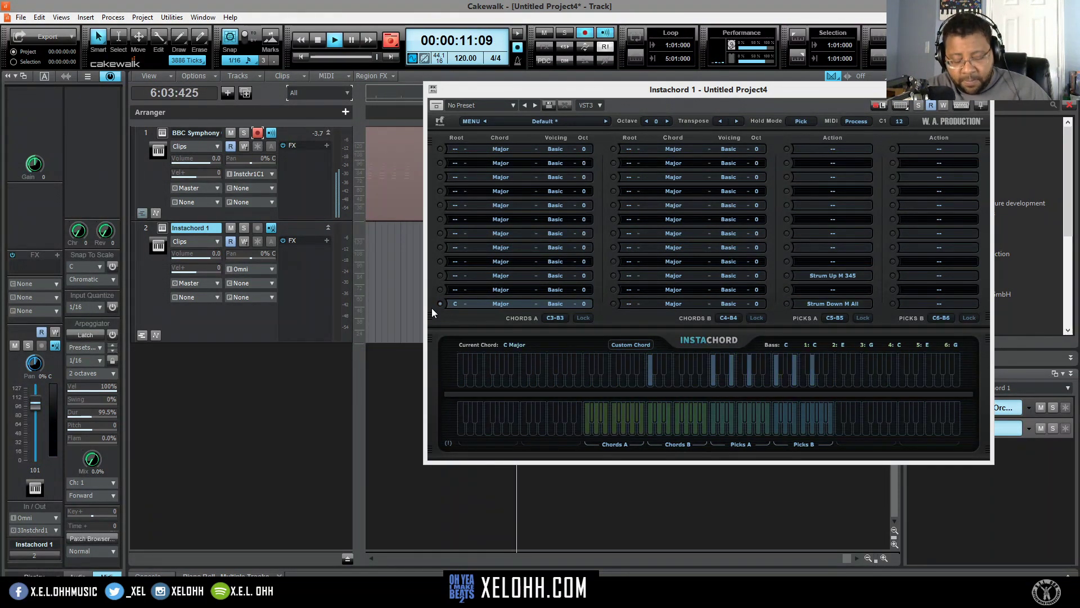
{"action": "key", "text": "space"}
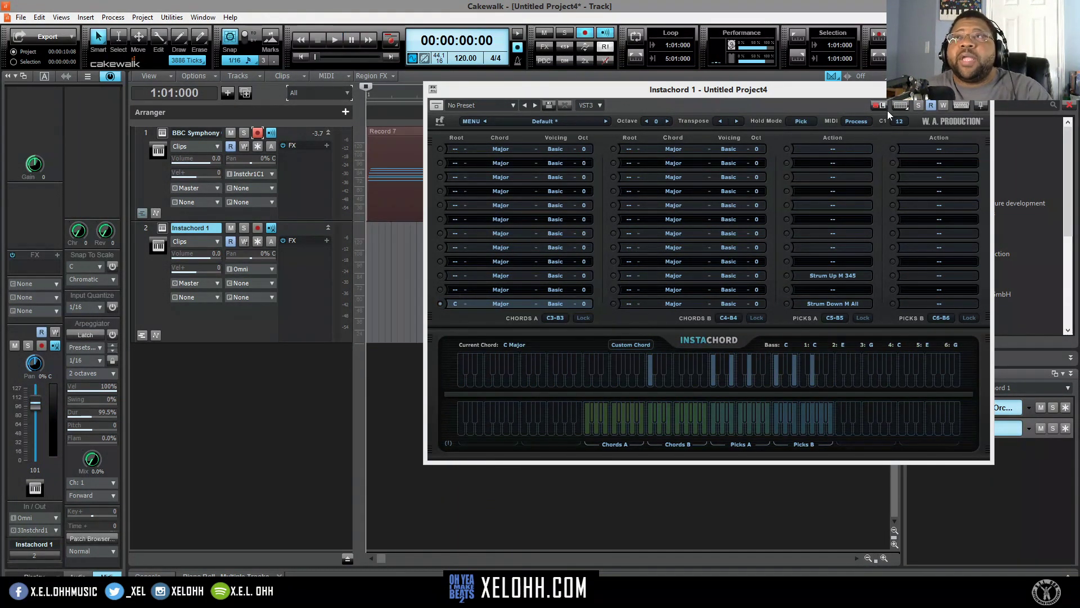
{"action": "left_click", "coordinate": [986, 89]}
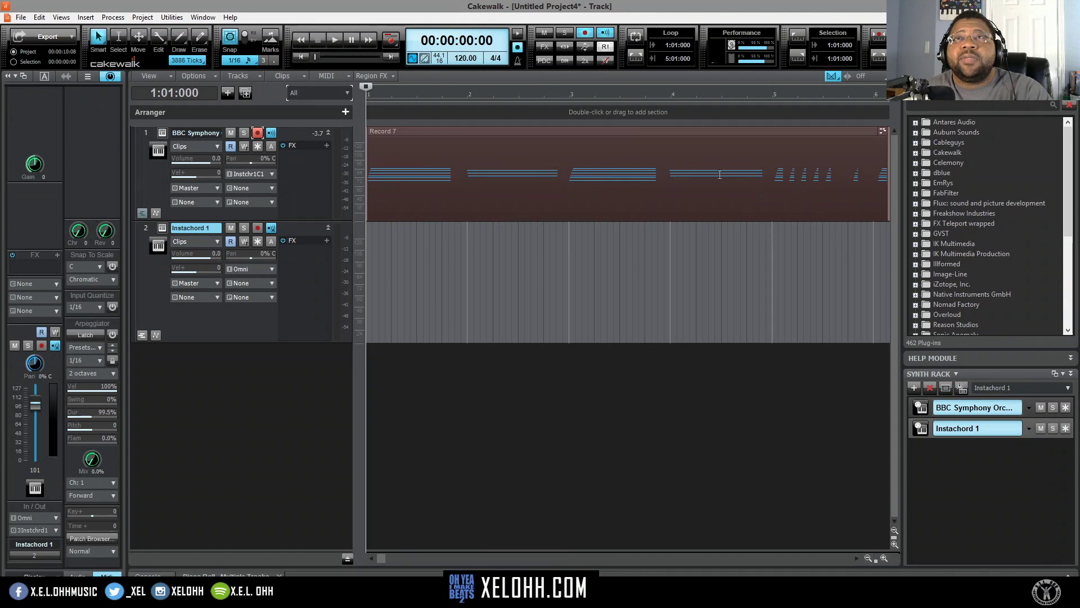
Delete the recorded Record 7 clip and disarm recording on the BBC Symphony track
{"action": "double_click", "coordinate": [582, 140]}
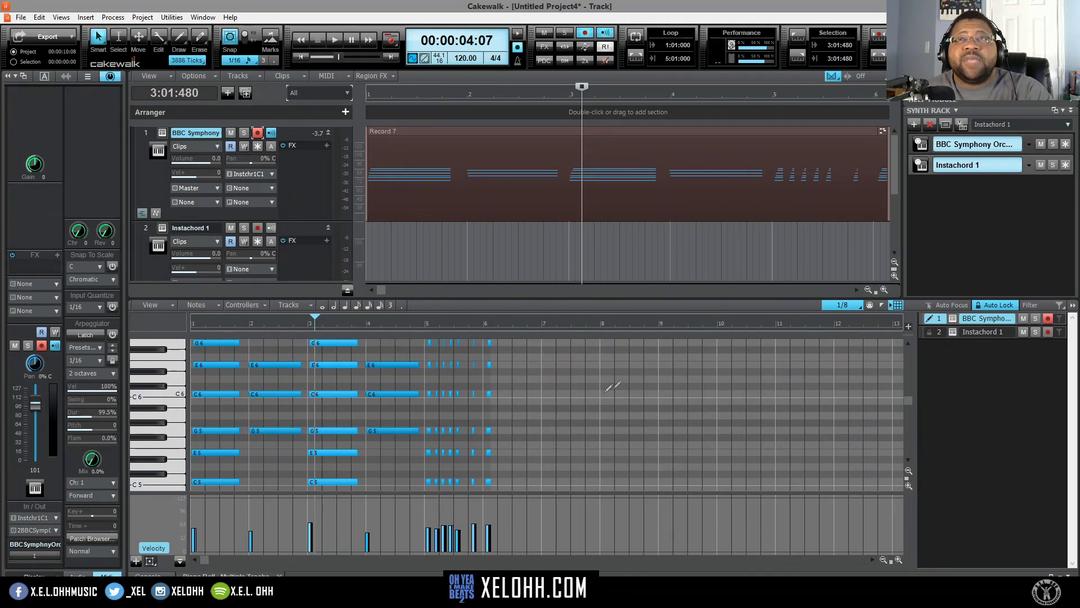
{"action": "left_click", "coordinate": [560, 136]}
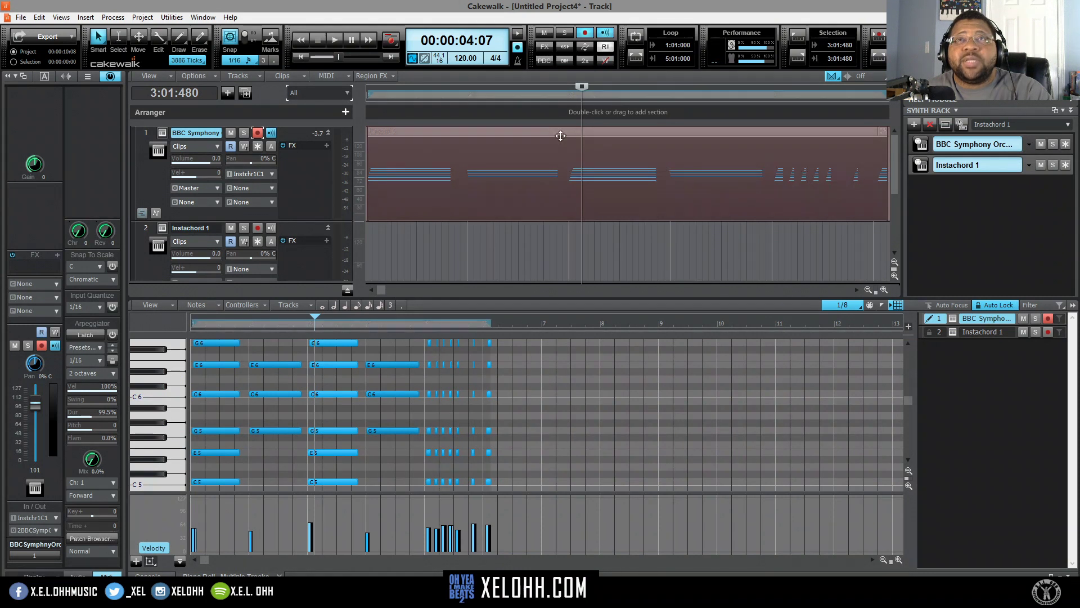
{"action": "key", "text": "Delete"}
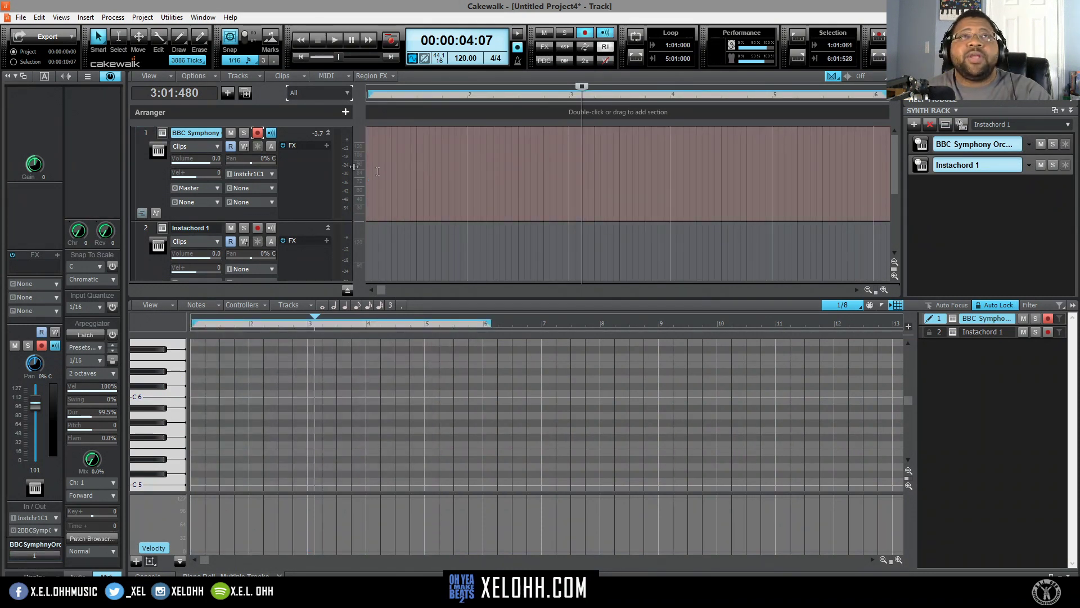
{"action": "left_click", "coordinate": [257, 134]}
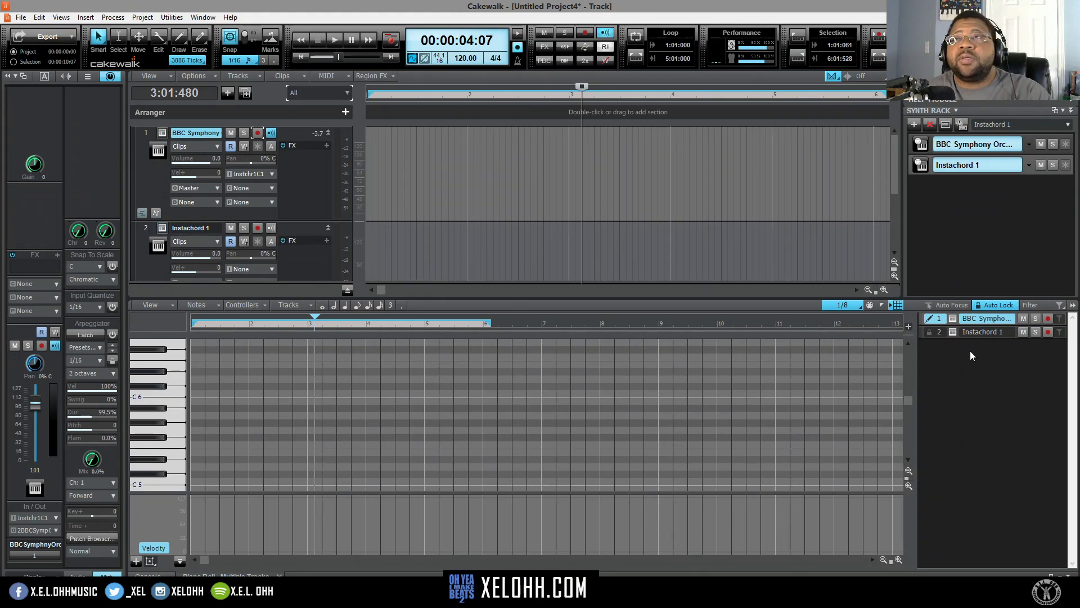
Choose Delete Track from the Instachord 1 track header's context menu
{"action": "right_click", "coordinate": [144, 228]}
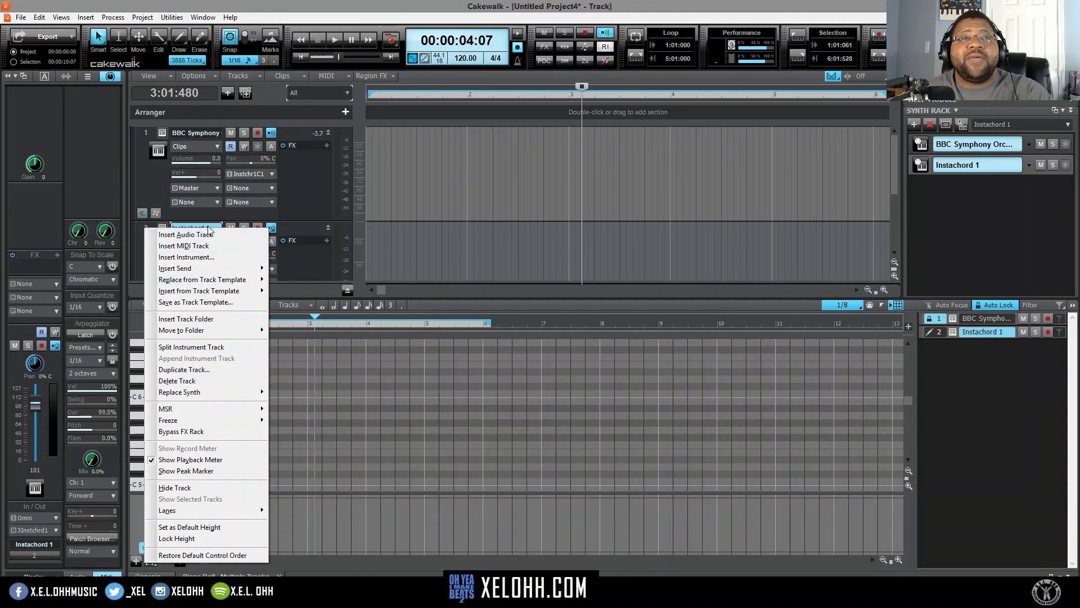
{"action": "left_click", "coordinate": [213, 381]}
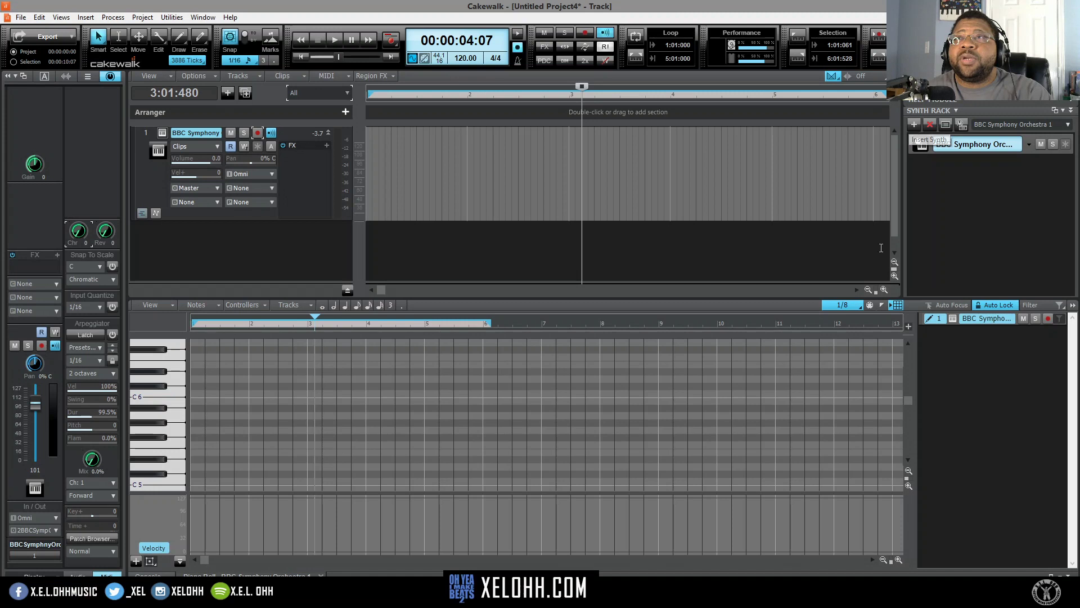
Close the piano roll, insert Chordz from the Synth Rack as track Chordz 1, and expand it
{"action": "key", "text": "2"}
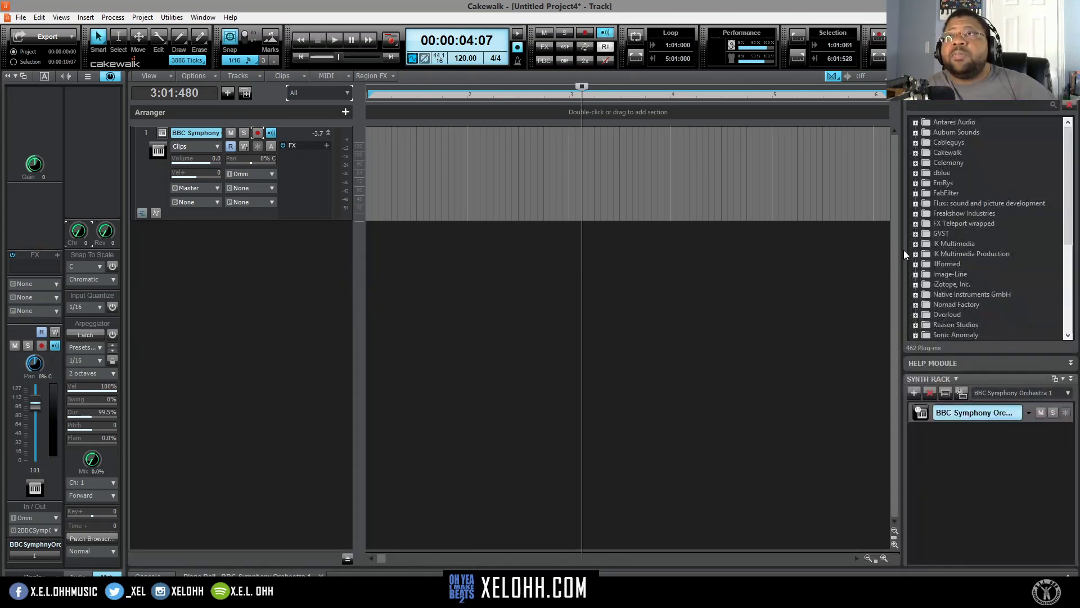
{"action": "left_click", "coordinate": [914, 395]}
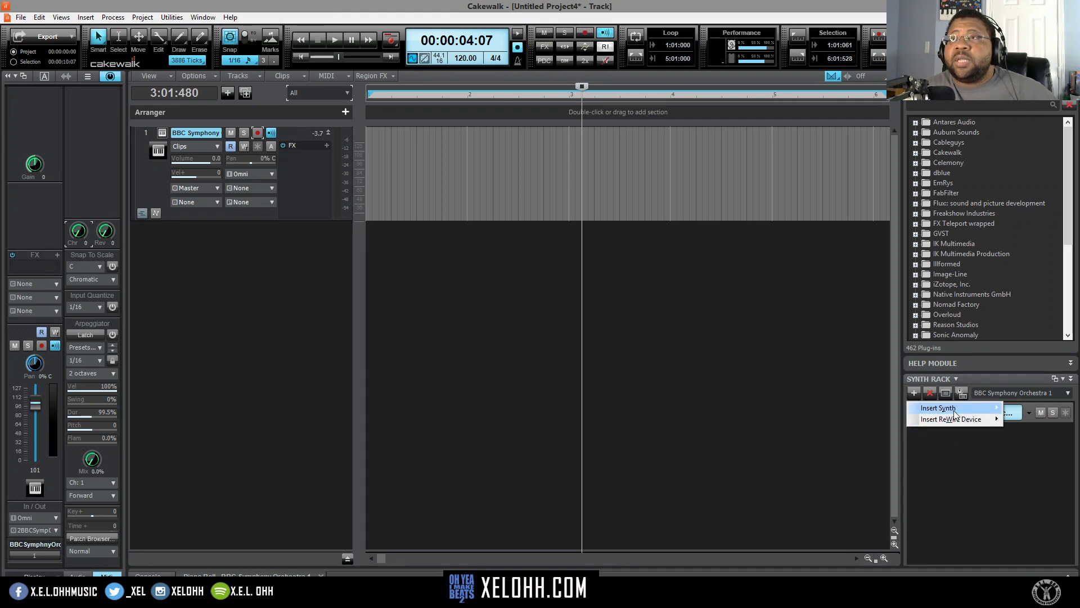
{"action": "mouse_move", "coordinate": [950, 409]}
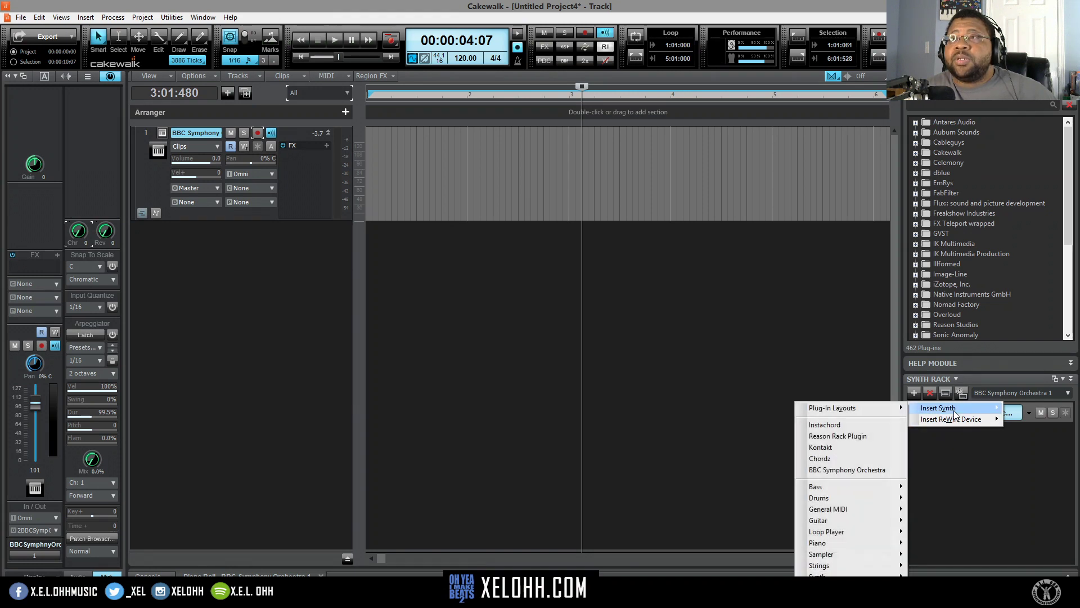
{"action": "left_click", "coordinate": [835, 460]}
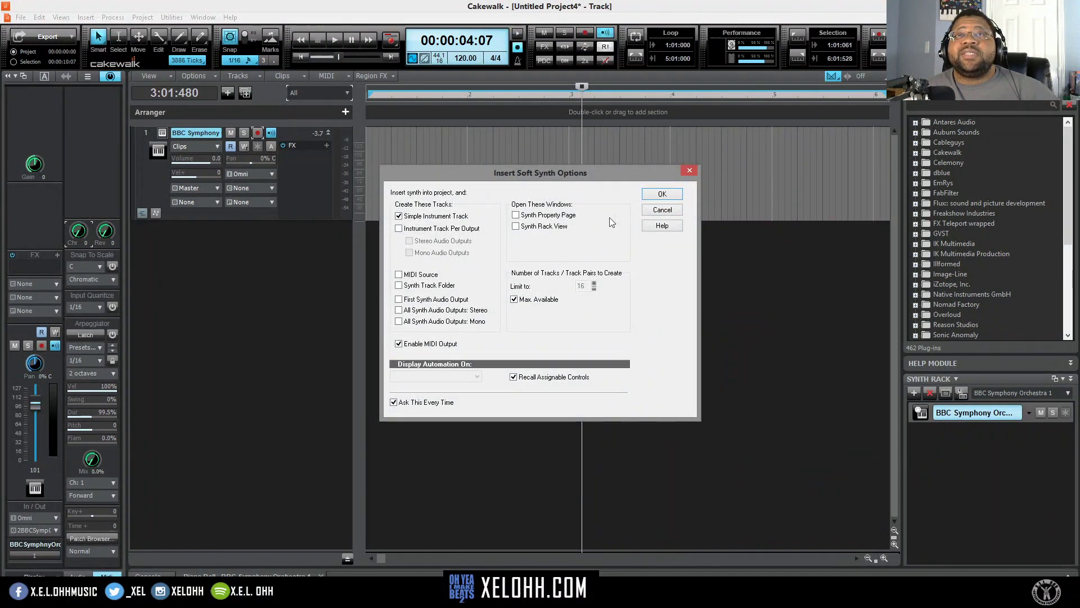
{"action": "left_click", "coordinate": [662, 194]}
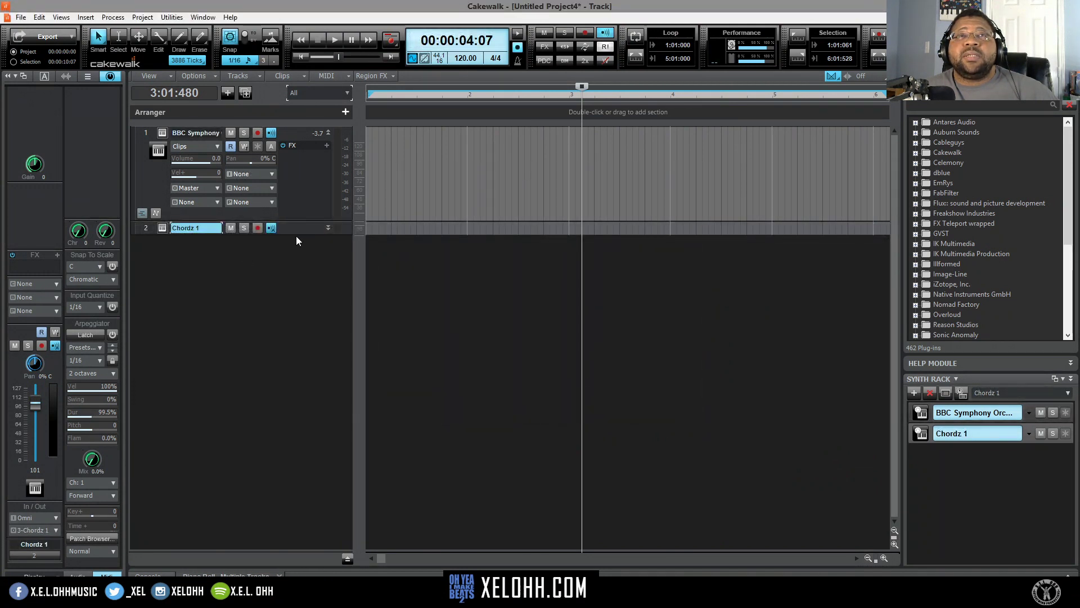
{"action": "left_click_drag", "start_coordinate": [293, 234], "coordinate": [273, 330]}
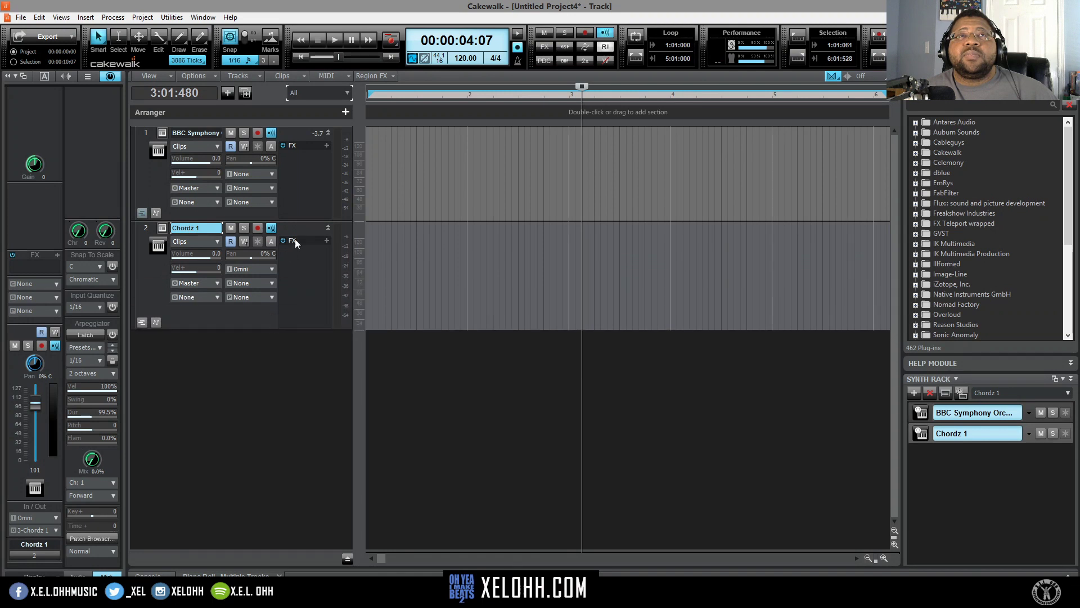
Set the BBC Symphony track's input to Chordz 1 > MIDI Ch. 1
{"action": "left_click", "coordinate": [273, 175]}
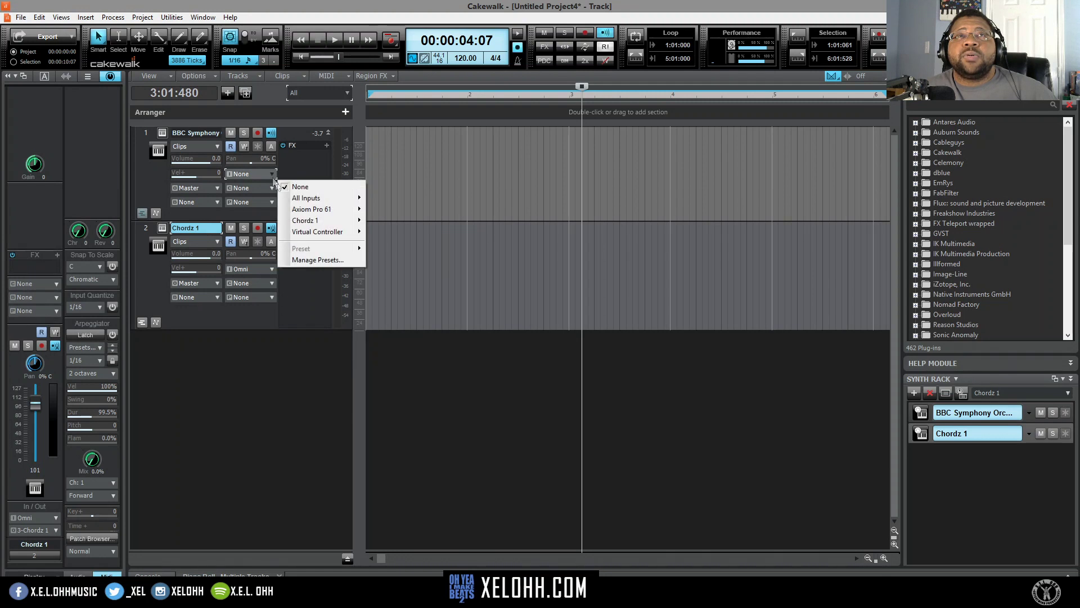
{"action": "mouse_move", "coordinate": [324, 220]}
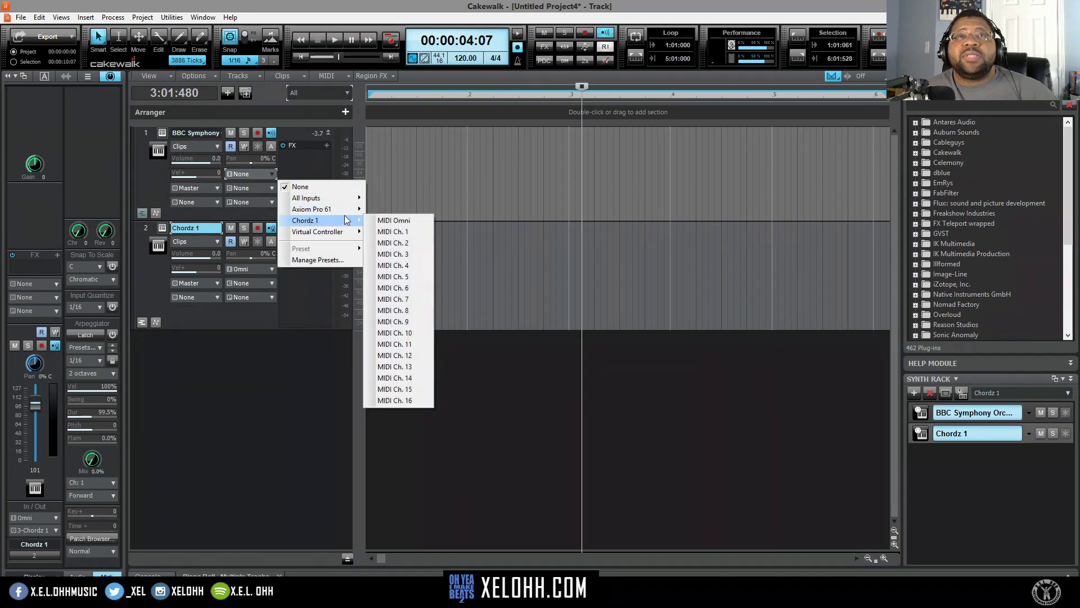
{"action": "left_click", "coordinate": [391, 233]}
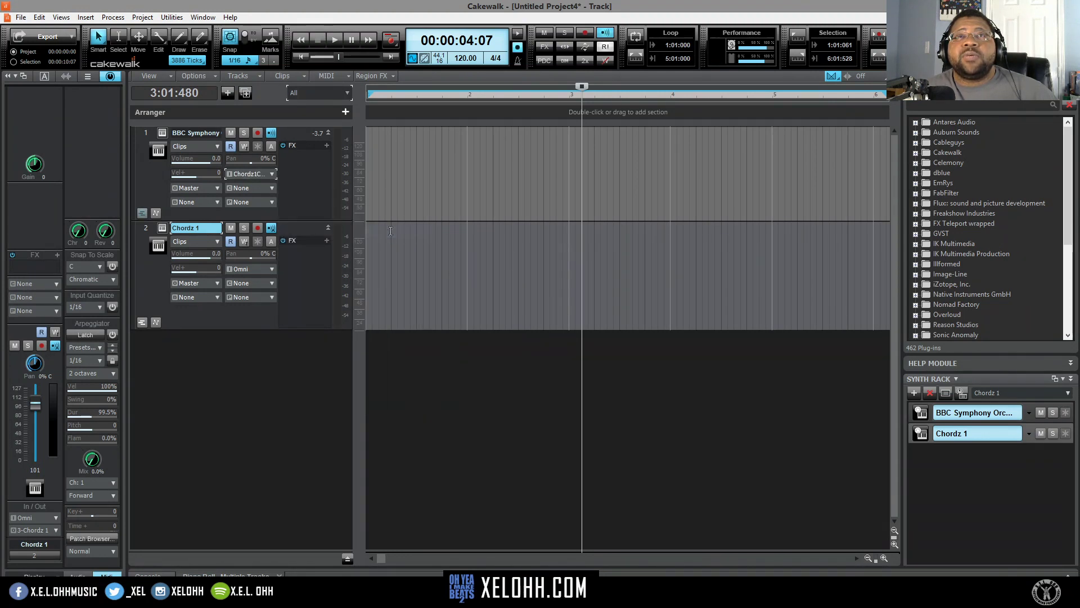
Open Chordz 1, move its window lower, and apply the Harmonic Minor template on tonic C
{"action": "left_click", "coordinate": [163, 230]}
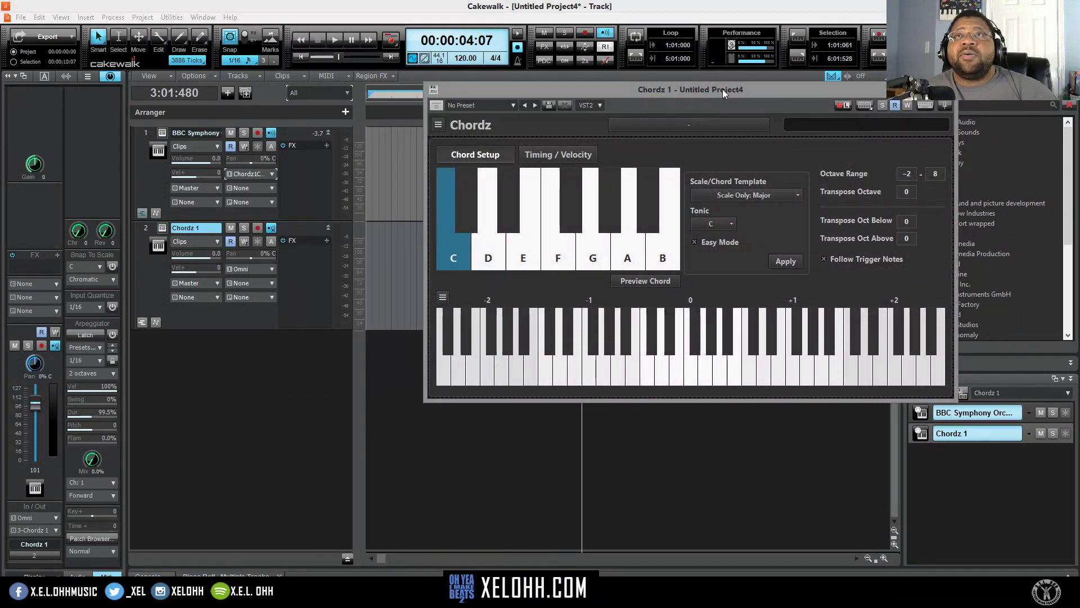
{"action": "left_click_drag", "start_coordinate": [723, 88], "coordinate": [677, 168]}
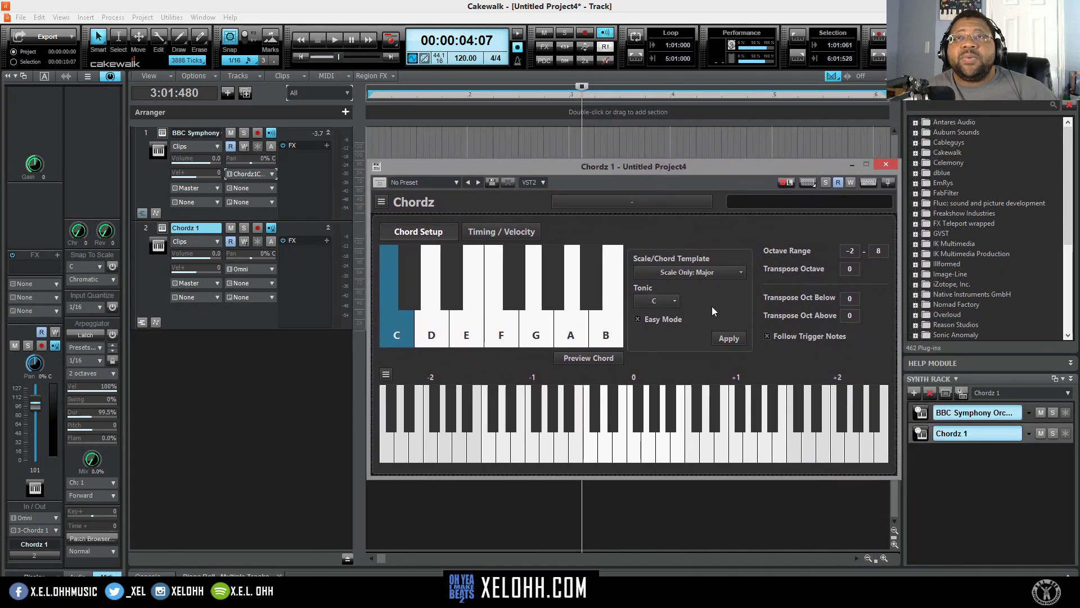
{"action": "left_click", "coordinate": [737, 272]}
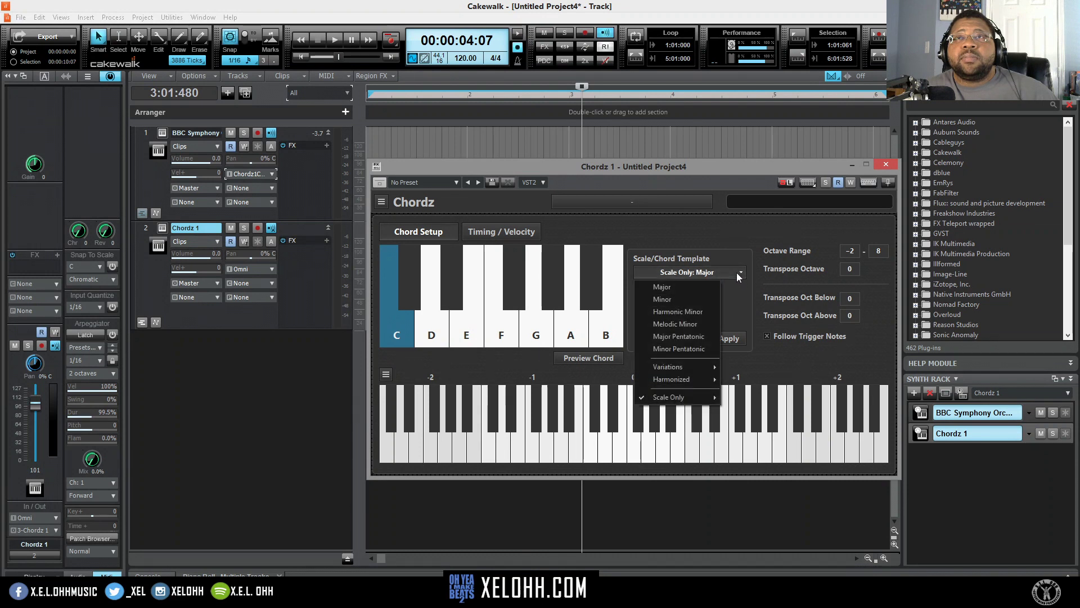
{"action": "left_click", "coordinate": [700, 313]}
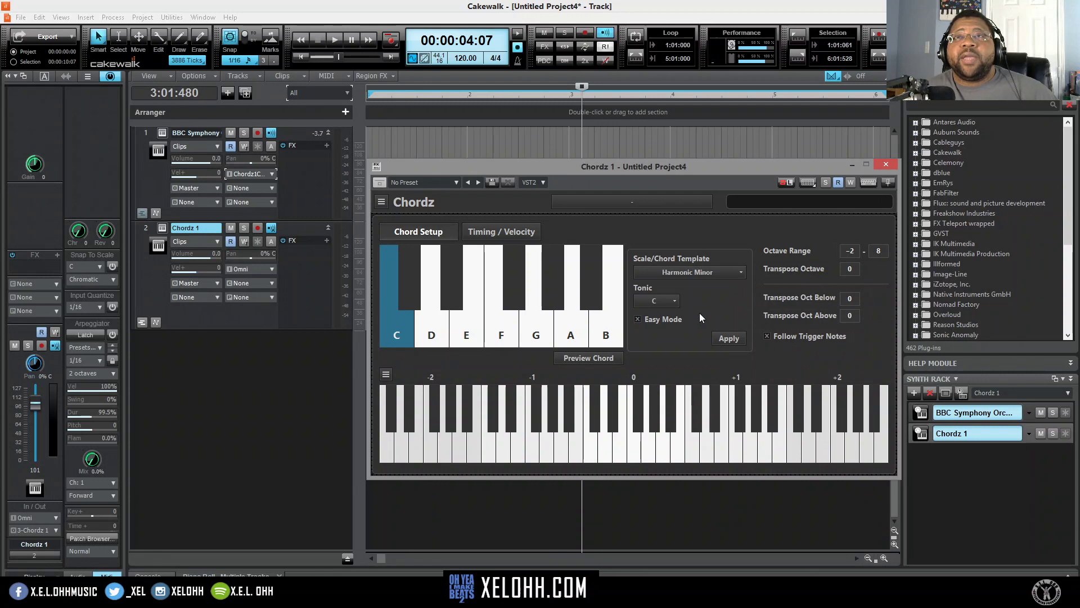
{"action": "left_click", "coordinate": [728, 339]}
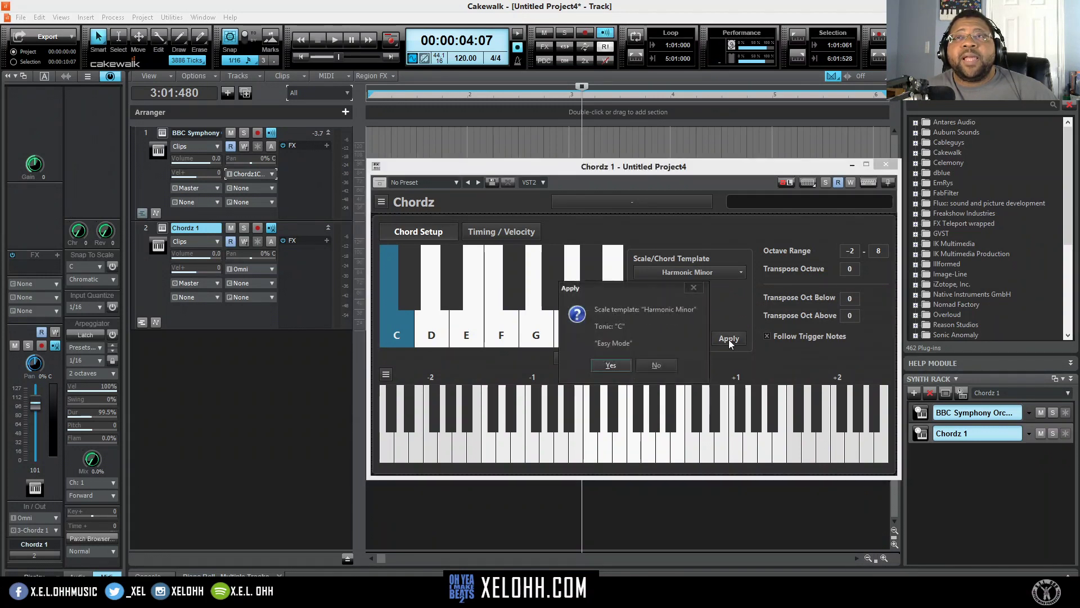
{"action": "left_click", "coordinate": [621, 363]}
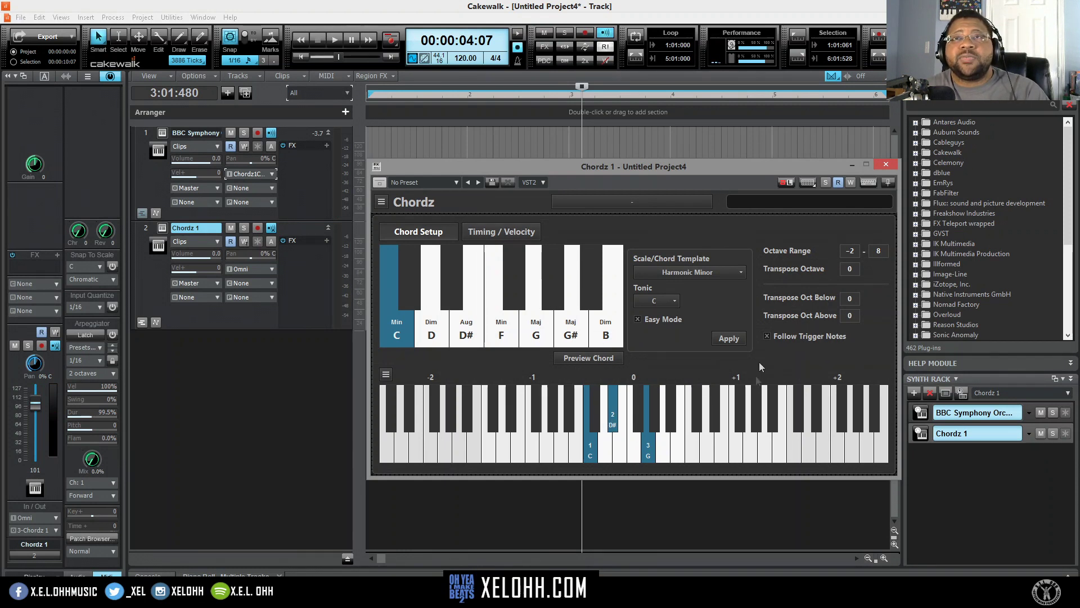
Try and remove extra fourth notes on the D diminished pad, then view Timing / Velocity
{"action": "left_click", "coordinate": [434, 336]}
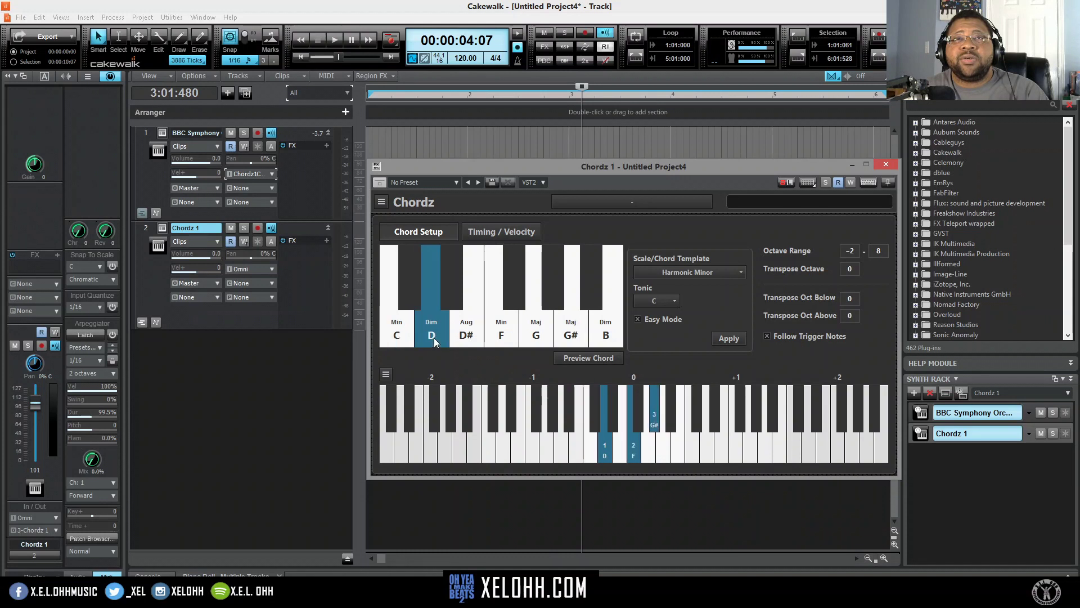
{"action": "left_click", "coordinate": [673, 425]}
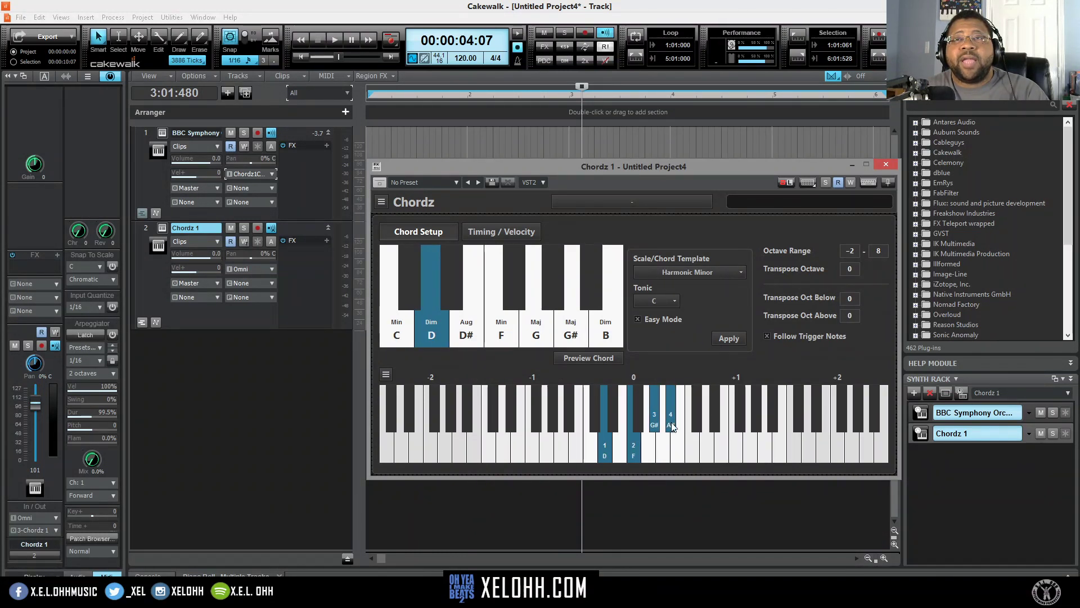
{"action": "left_click", "coordinate": [672, 422]}
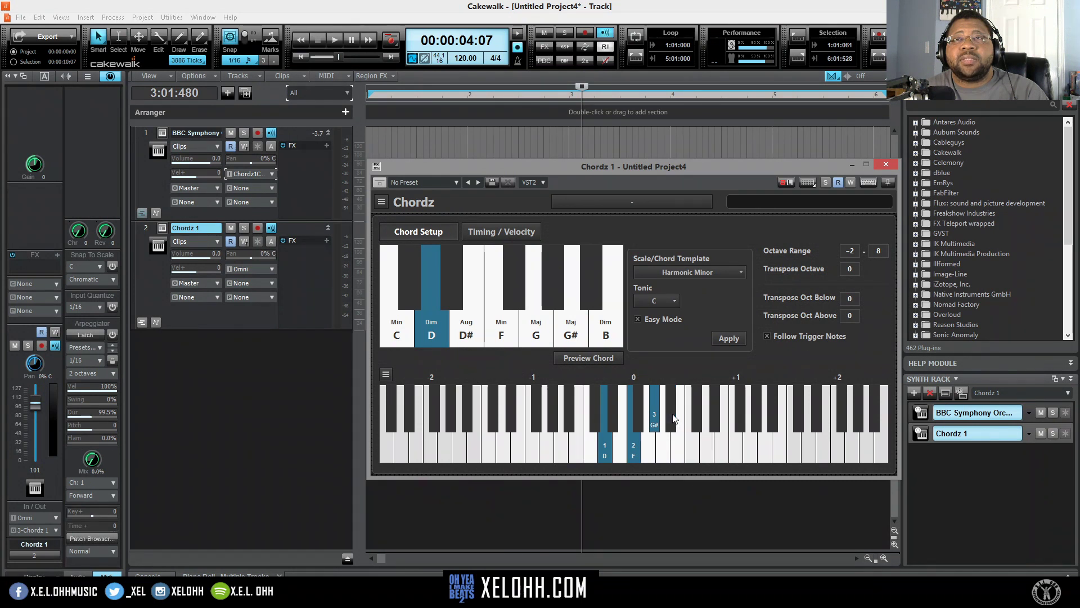
{"action": "left_click", "coordinate": [569, 426]}
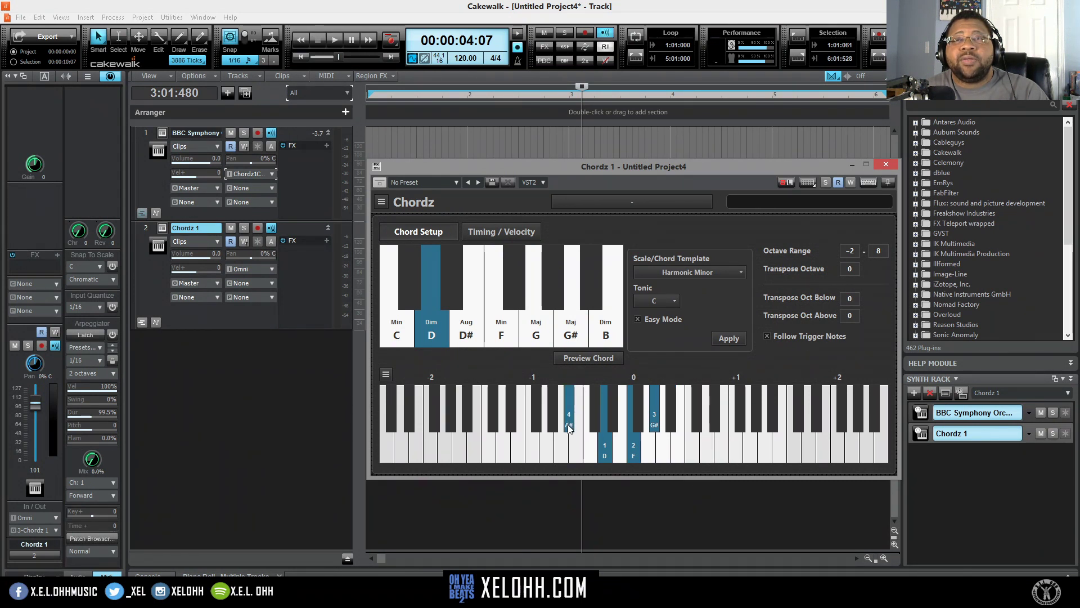
{"action": "left_click", "coordinate": [570, 428]}
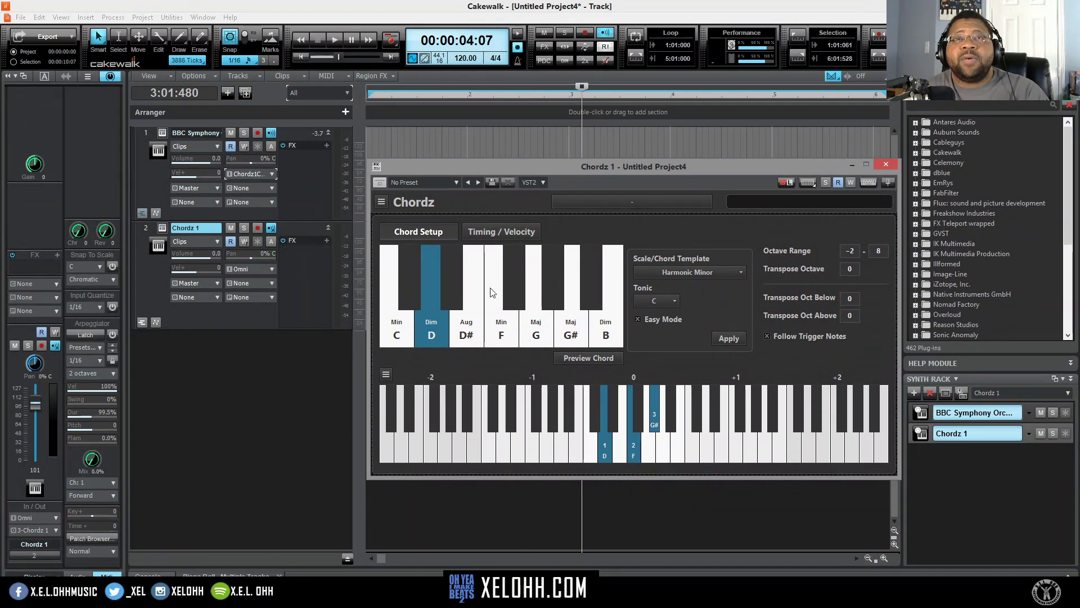
{"action": "left_click", "coordinate": [502, 232]}
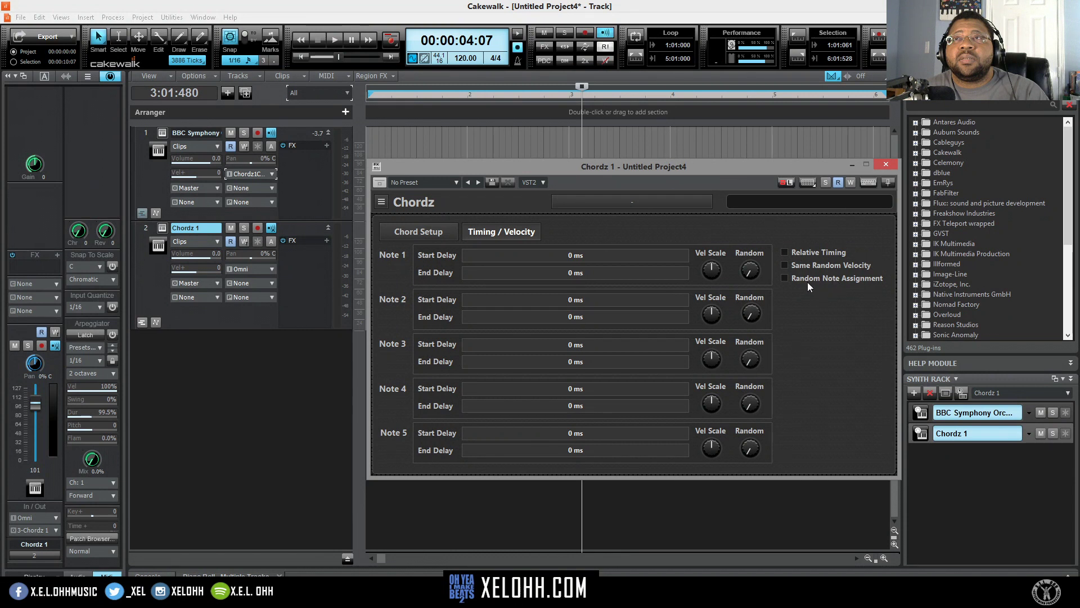
Check Random Note Assignment, then go back to the Chord Setup page
{"action": "left_click", "coordinate": [785, 277]}
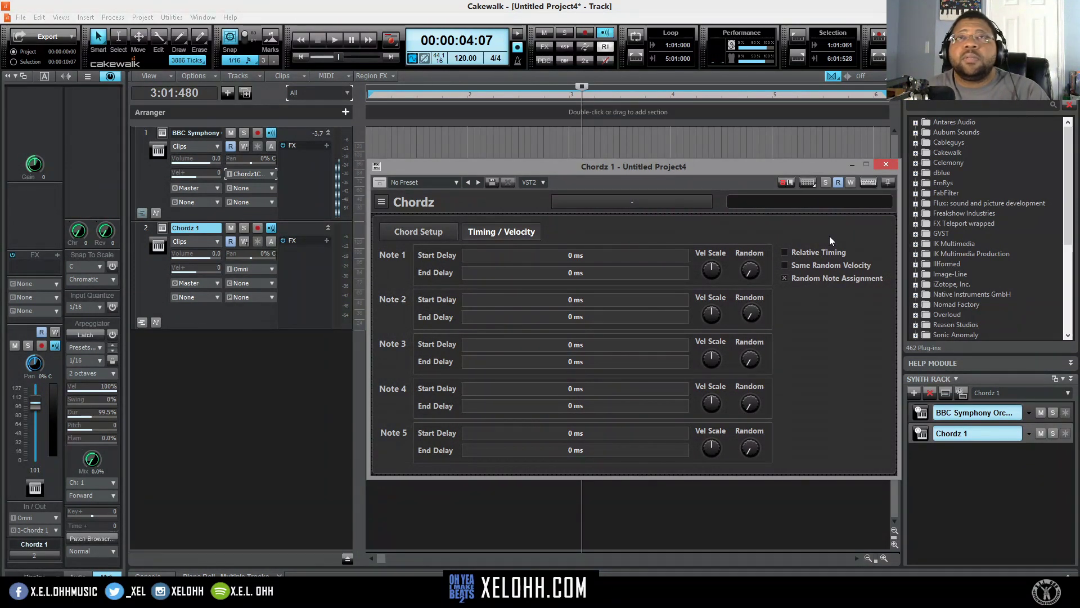
{"action": "left_click", "coordinate": [420, 236]}
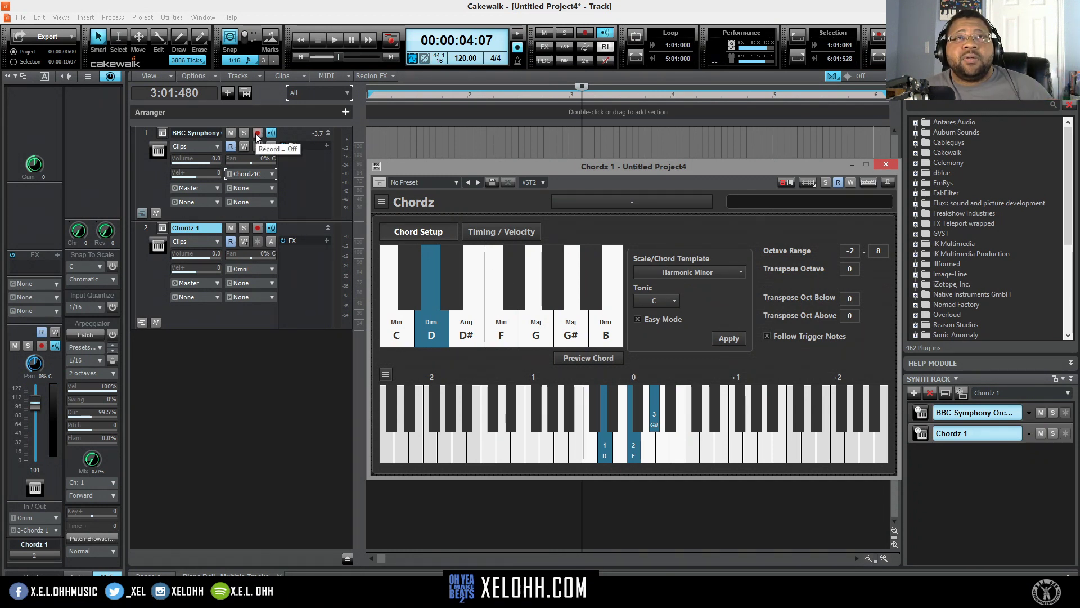
Arm the BBC Symphony track, record a Chordz chord take from the start as Record 8, then close Chordz
{"action": "left_click", "coordinate": [257, 134]}
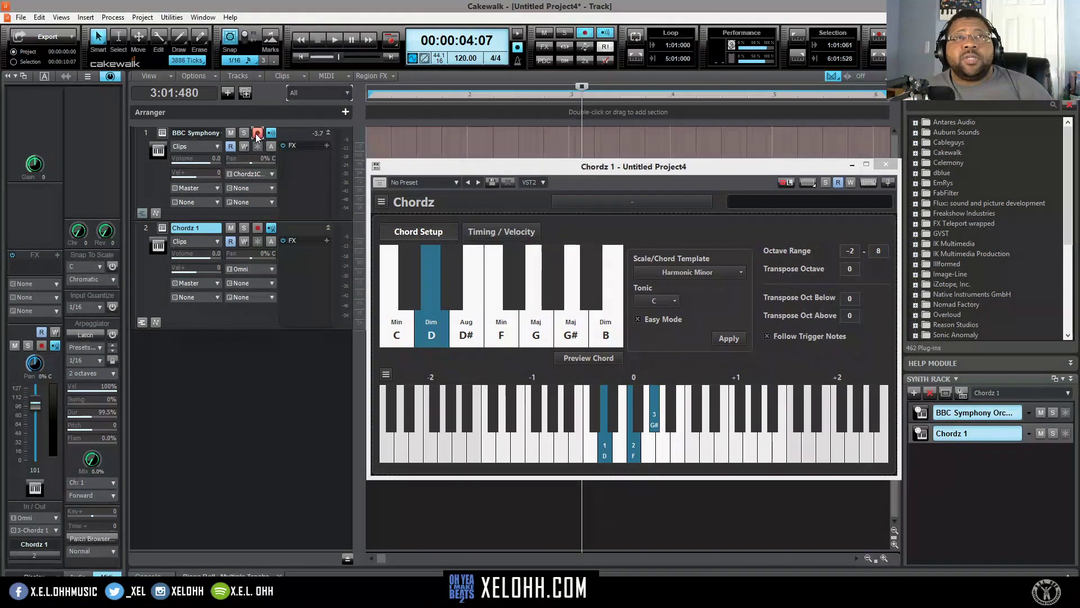
{"action": "left_click", "coordinate": [302, 56]}
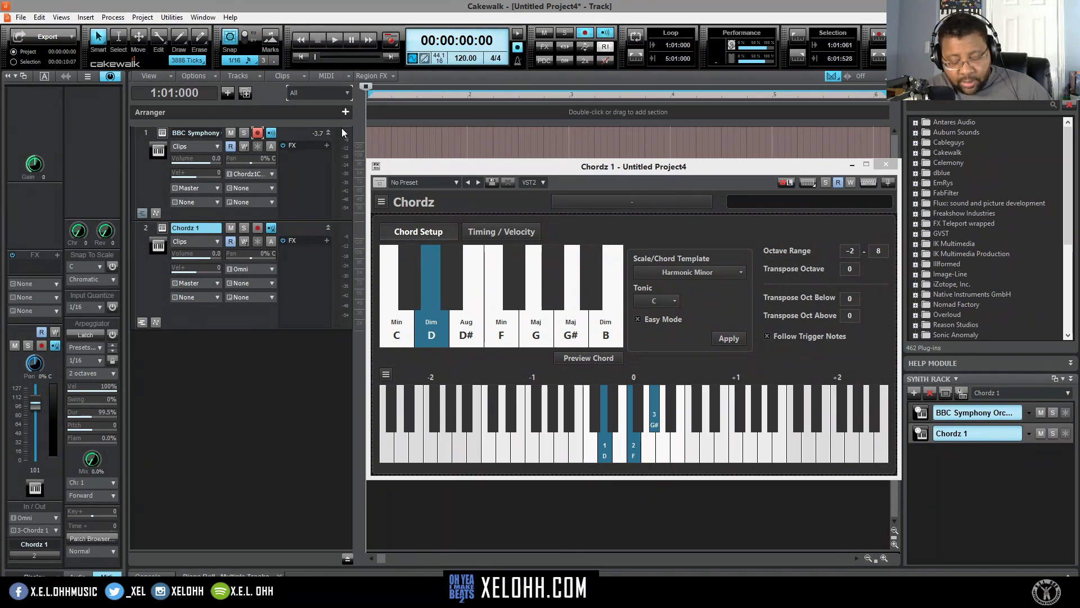
{"action": "key", "text": "r"}
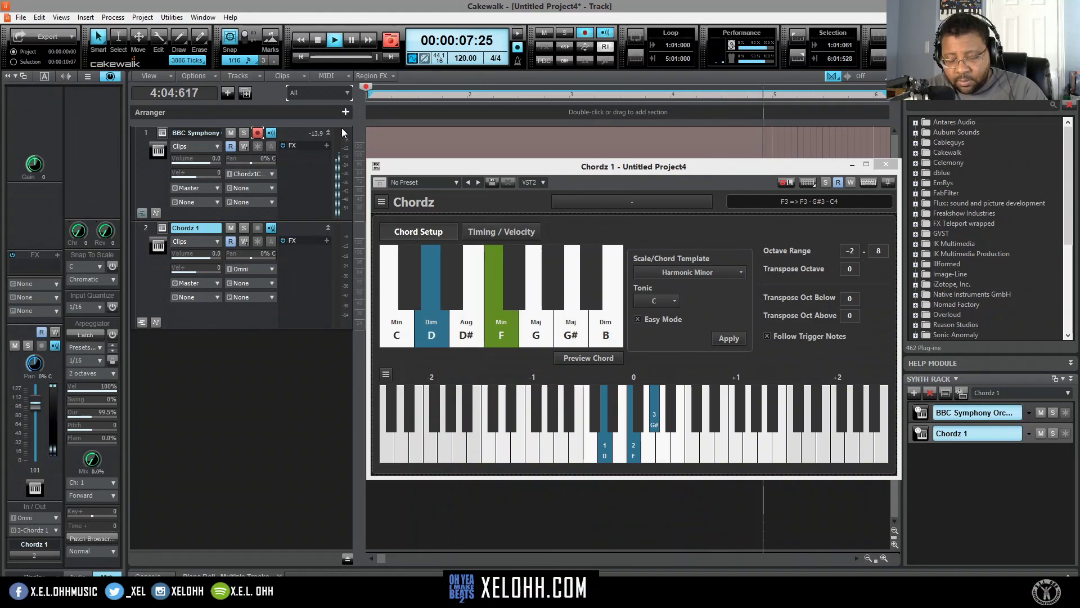
{"action": "key", "text": "space"}
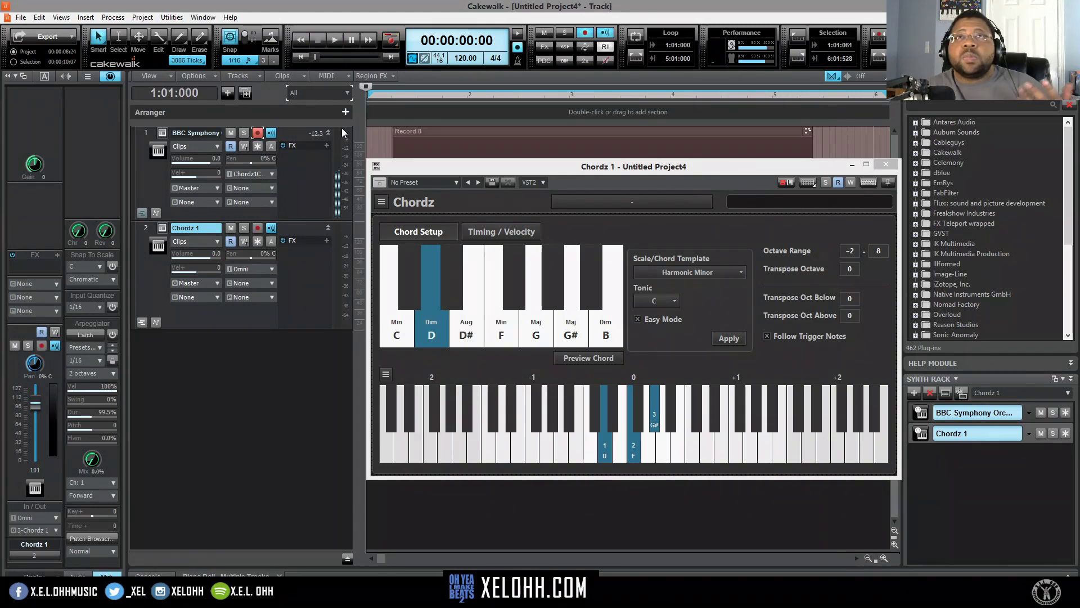
{"action": "left_click", "coordinate": [886, 164]}
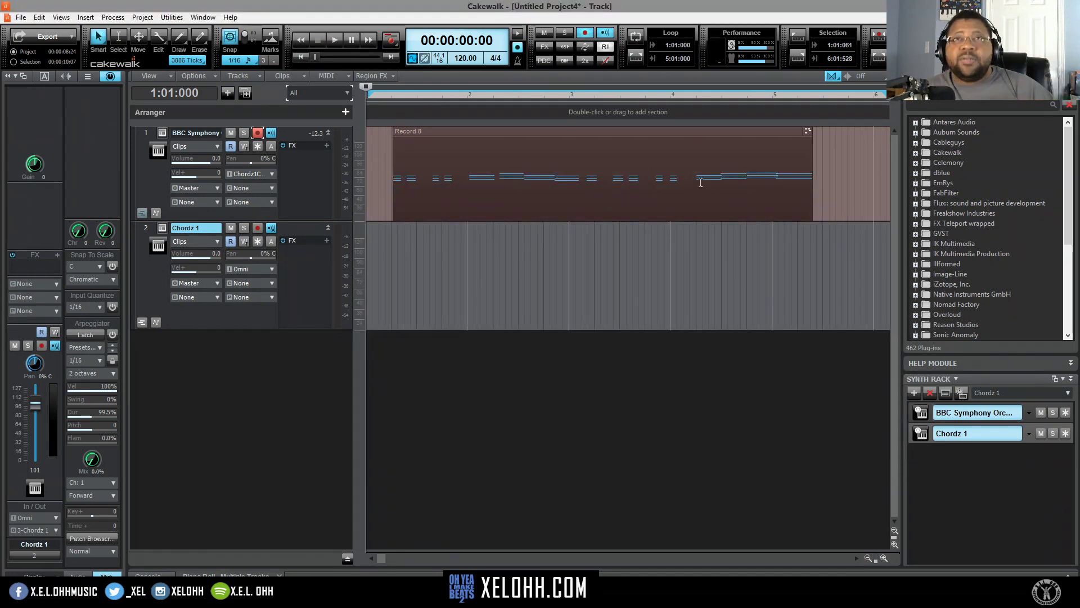
In the Record 8 Piano Roll, drag the final chord's G5 note down to Bb4
{"action": "double_click", "coordinate": [611, 139]}
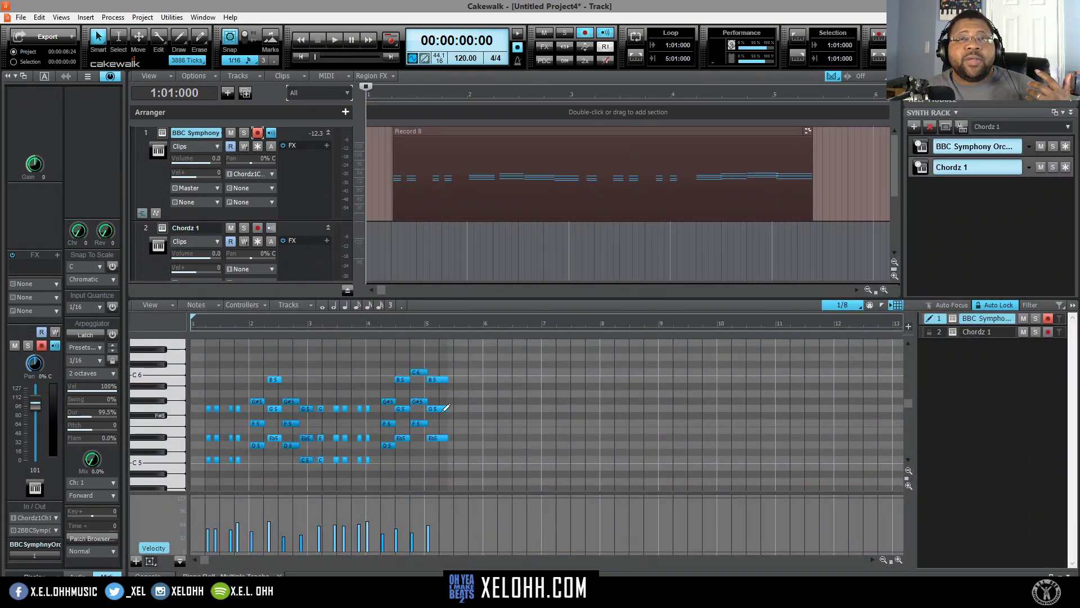
{"action": "left_click_drag", "start_coordinate": [435, 408], "coordinate": [435, 473]}
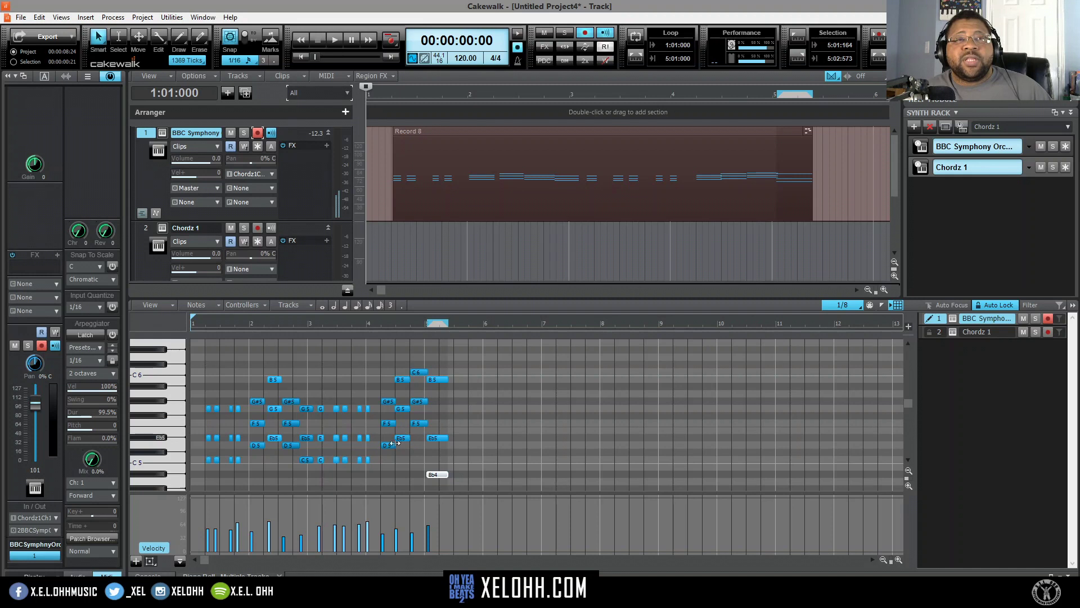